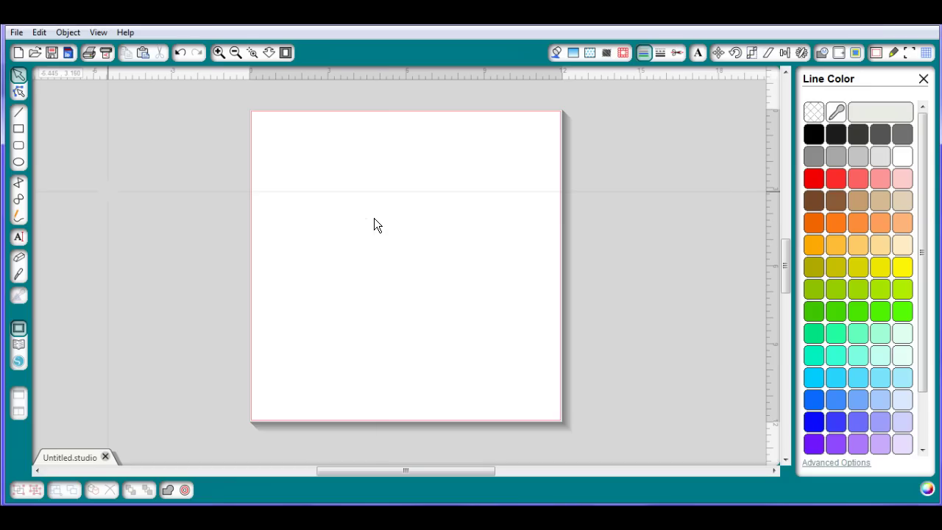
Step: Draw a circle about 5.5 in wide near the page centre and type 'My hubby is the best' above it
left_click(20, 163)
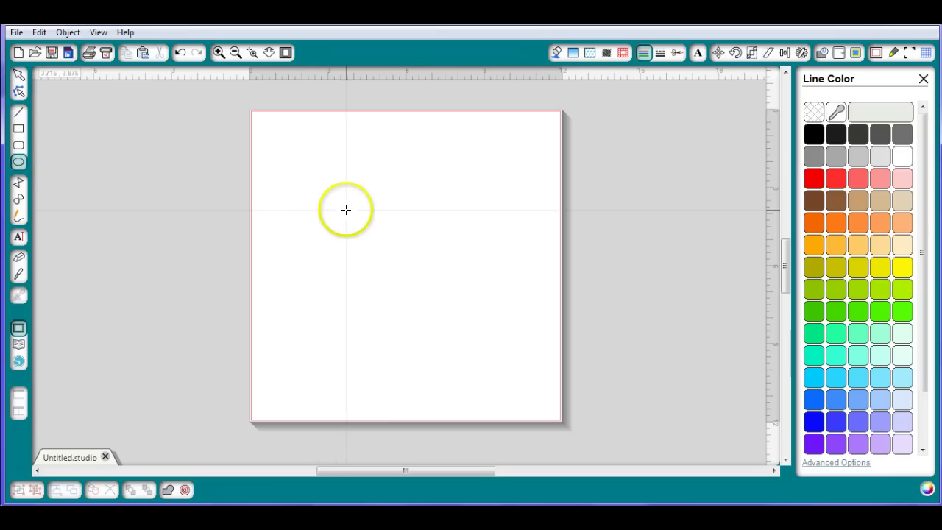
left_click_drag(345, 210, 490, 352)
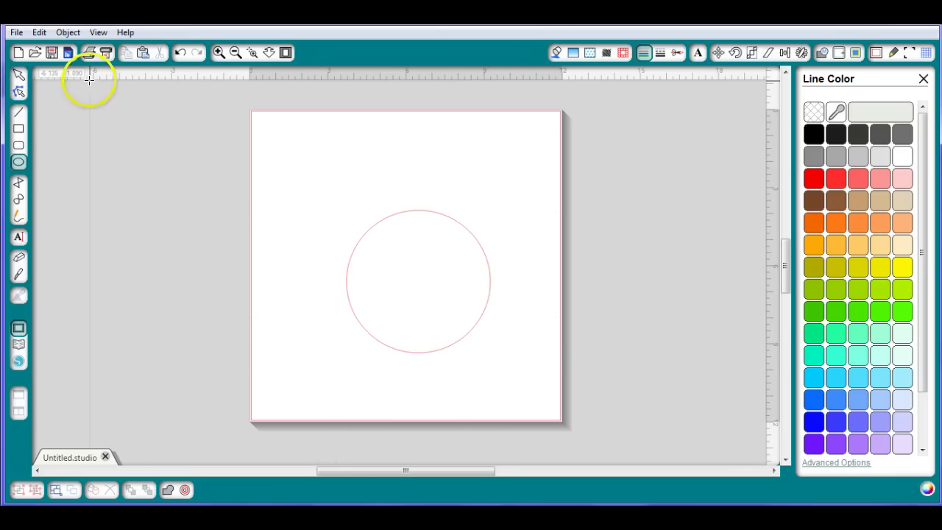
left_click(19, 237)
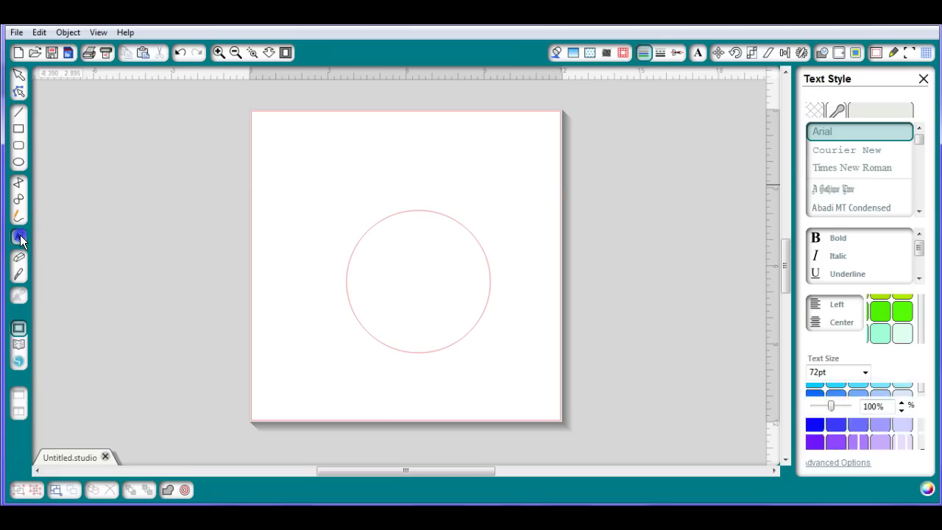
left_click(365, 157)
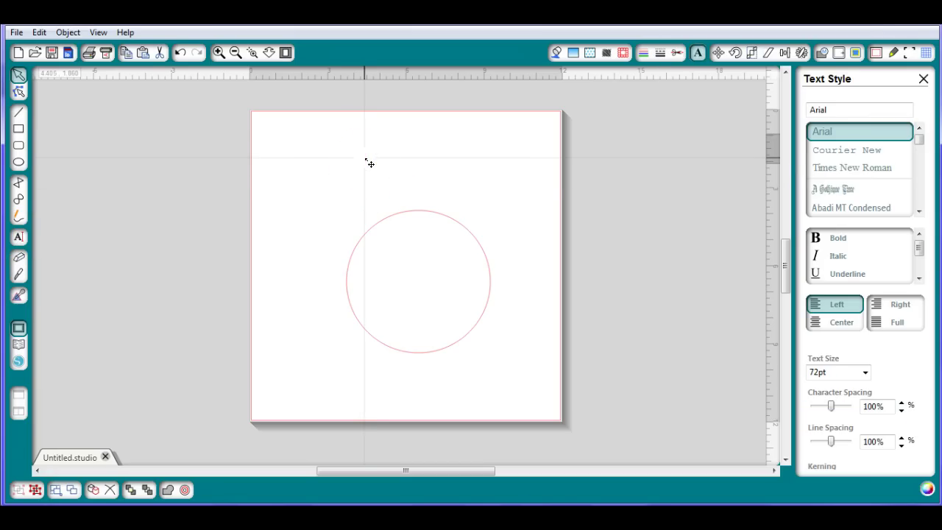
type("My h")
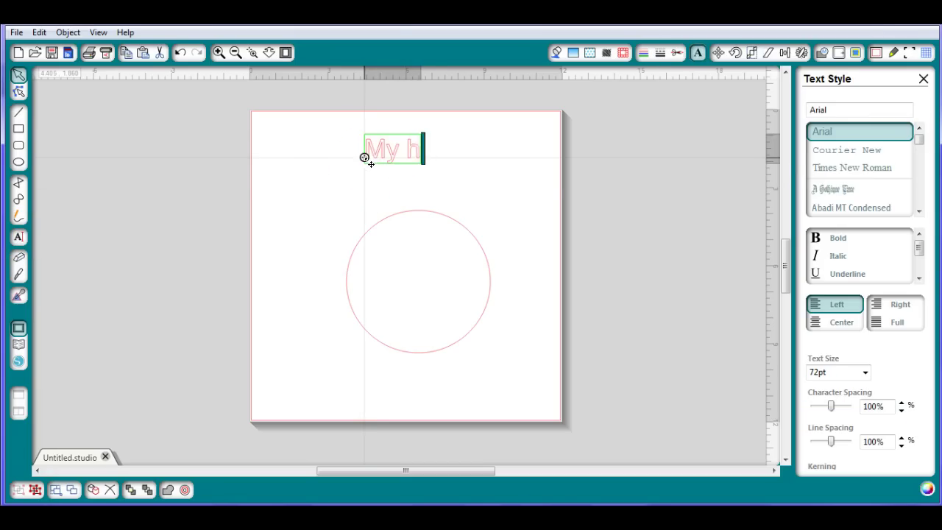
type("ubby is the")
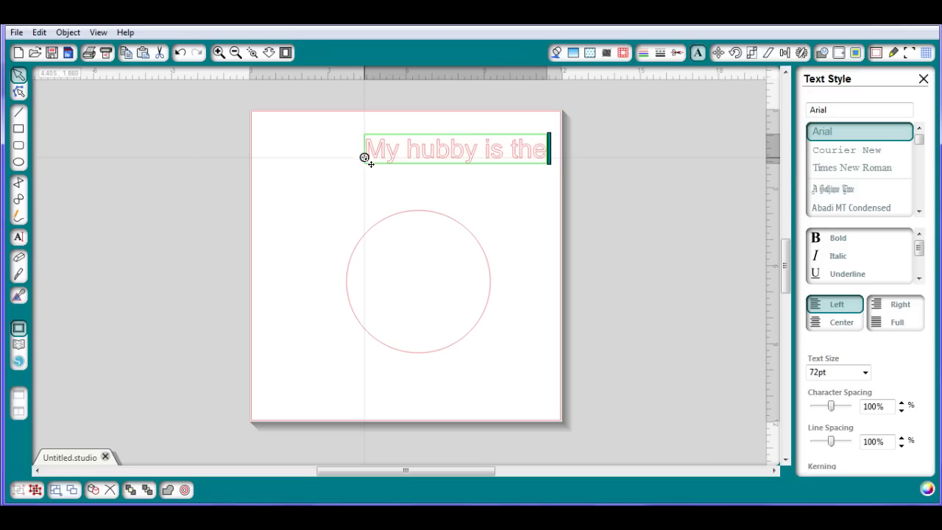
type(" best")
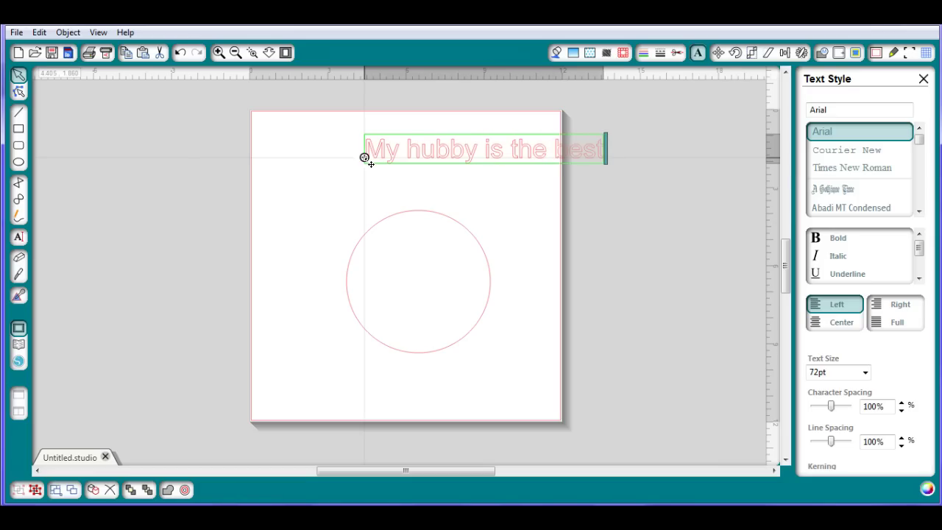
Step: Fill the phrase 'My hubby is the best' orange and set its line colour to transparent
left_click(494, 187)
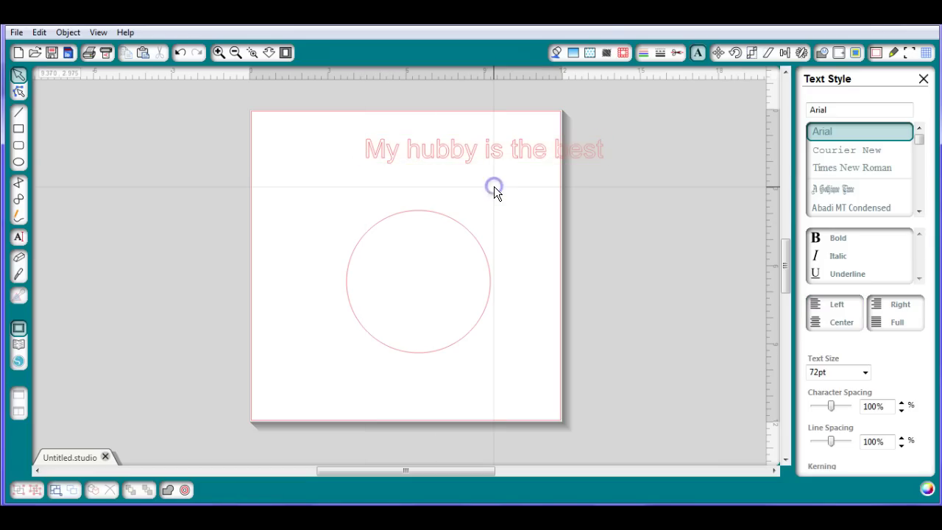
left_click(471, 153)
left_click(558, 51)
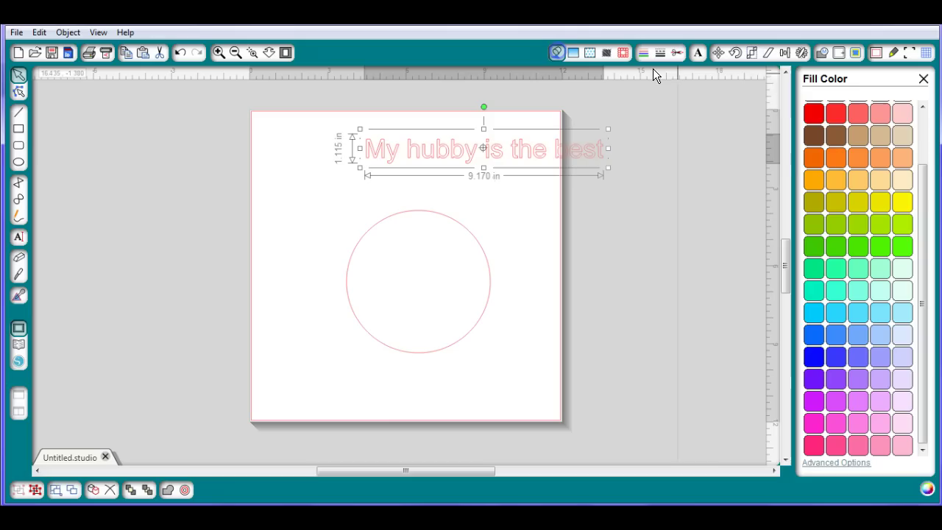
left_click(813, 156)
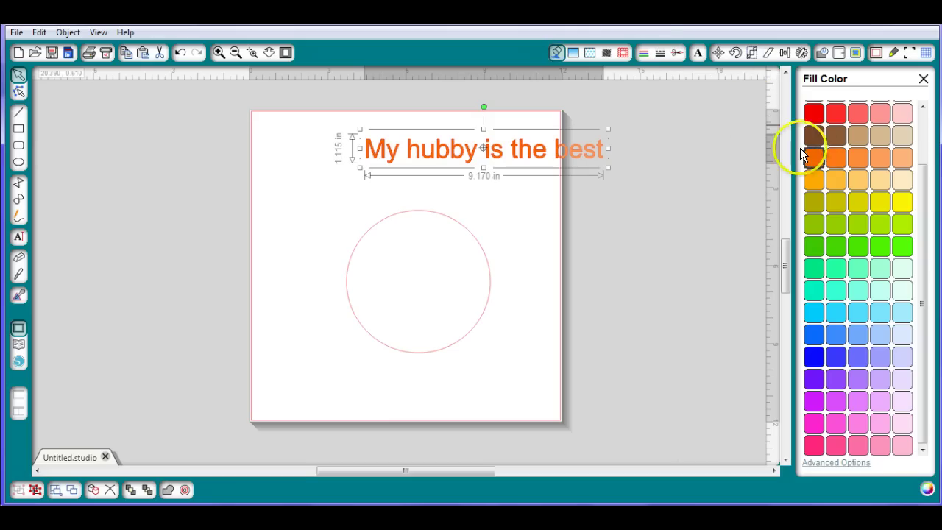
left_click(646, 54)
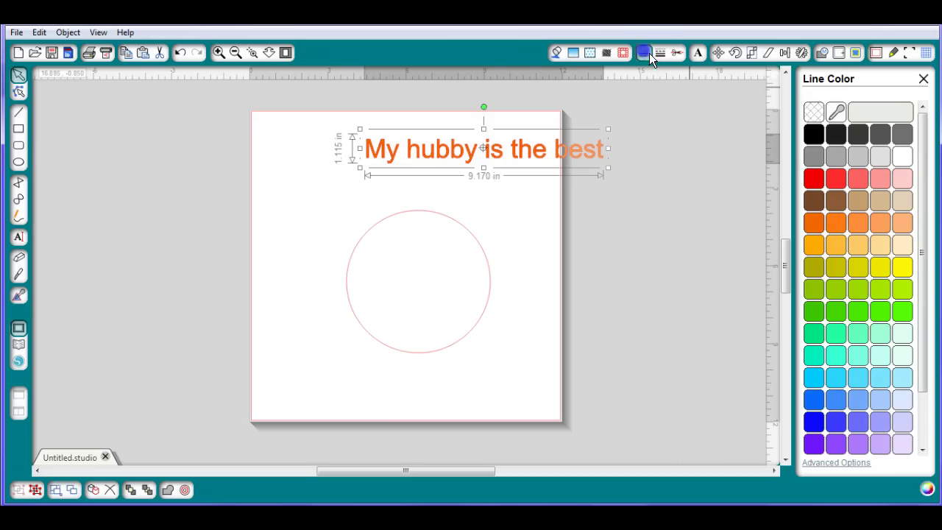
left_click(813, 111)
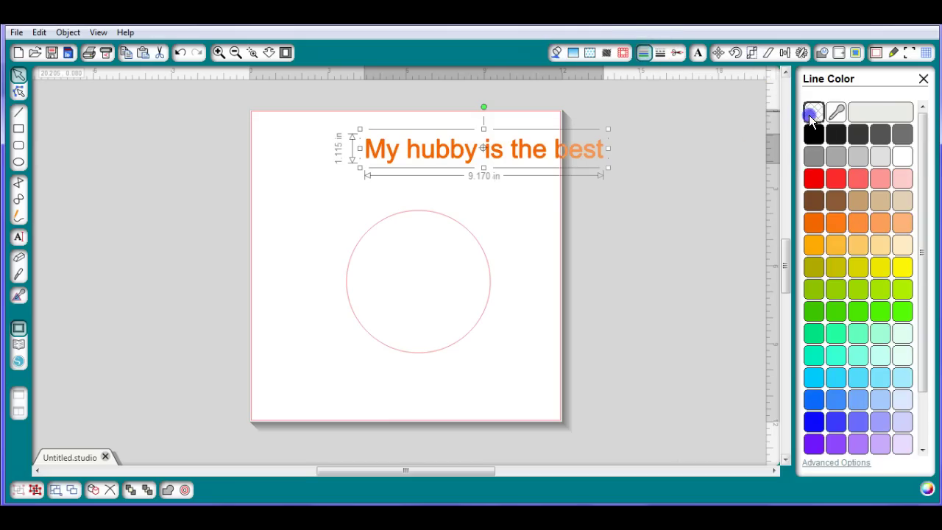
Step: Fix the letter 'y' in 'My' within the phrase
double_click(393, 161)
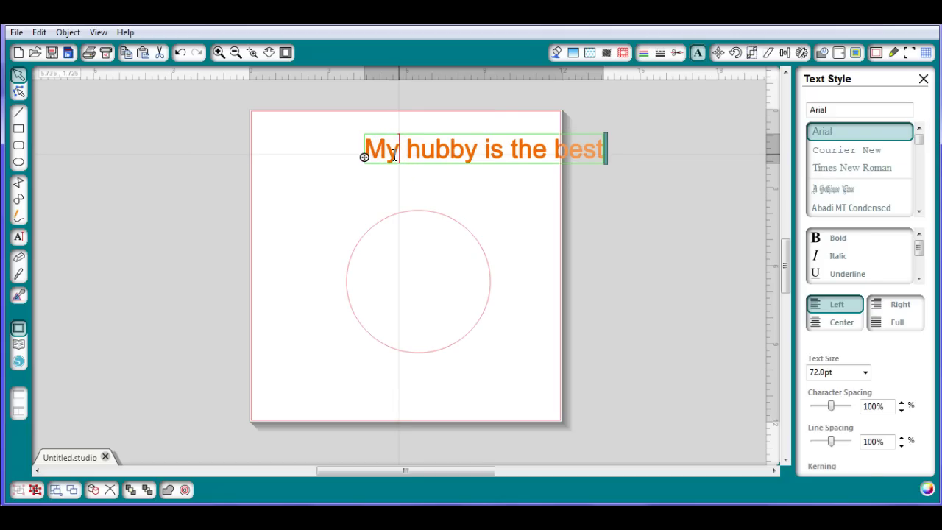
left_click(401, 153)
key("BackSpace")
type("y")
Step: Attach the phrase to the circle so it arches along the top of the curve
left_click_drag(368, 160, 421, 187)
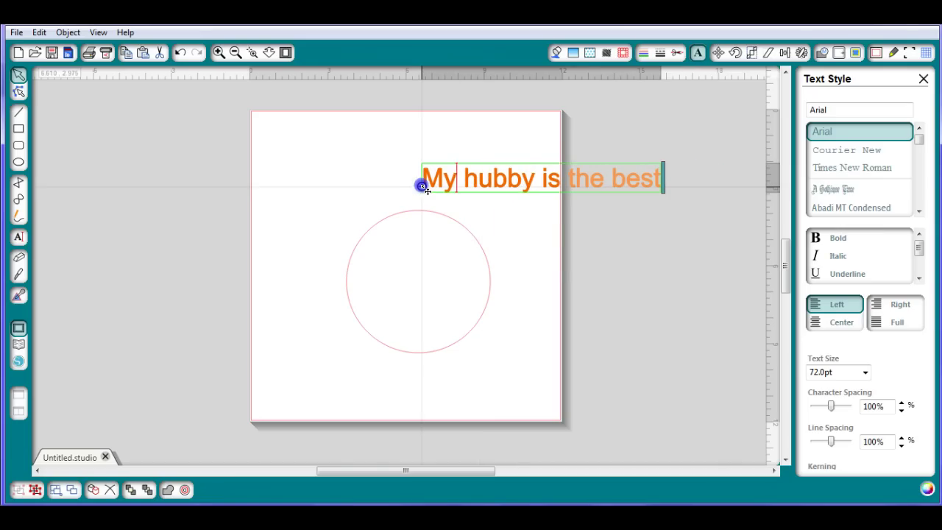
left_click_drag(421, 186, 346, 289)
left_click(577, 283)
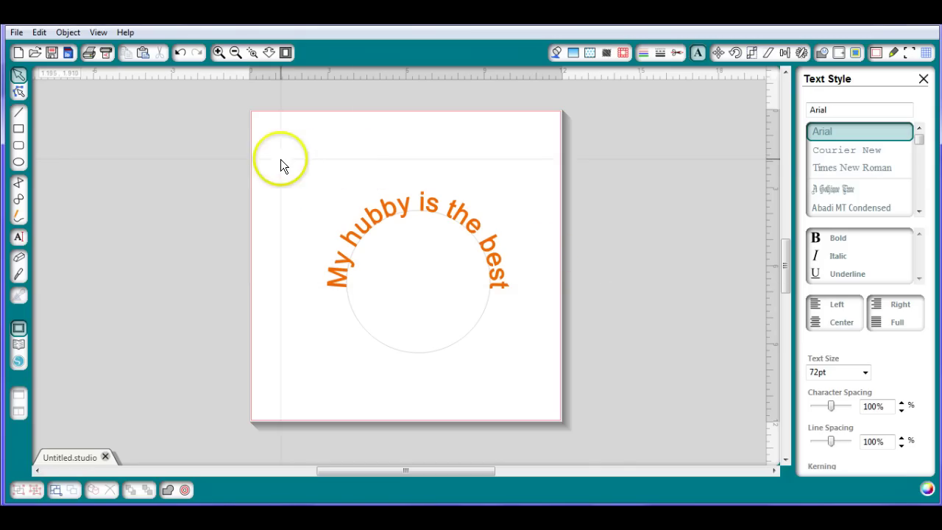
left_click_drag(280, 158, 610, 413)
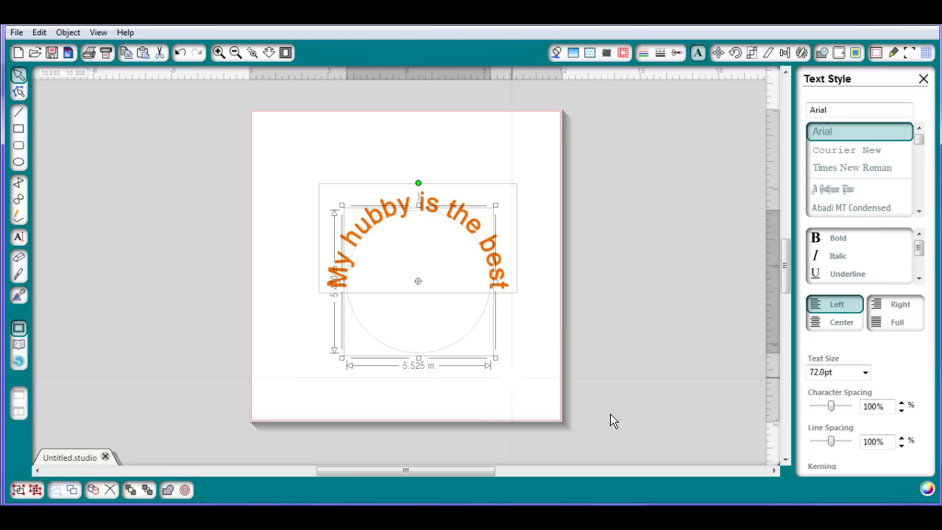
left_click_drag(496, 357, 539, 398)
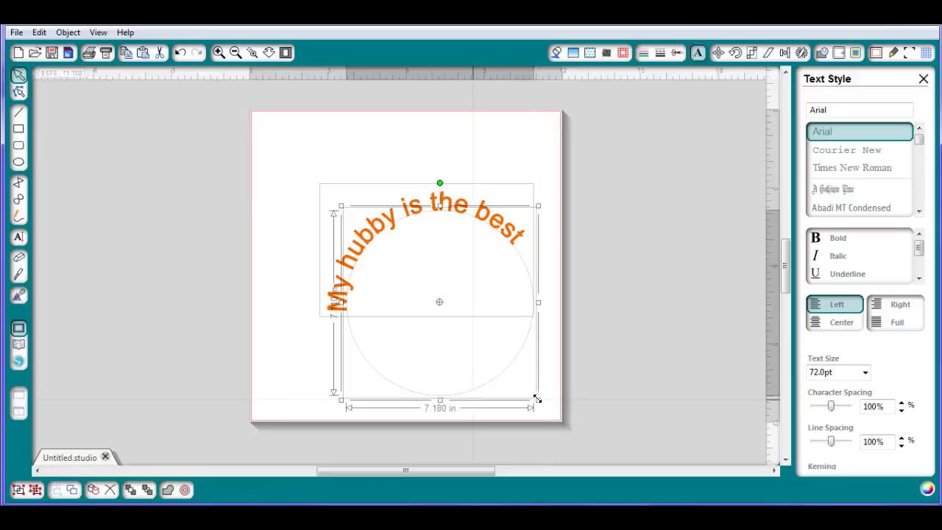
left_click_drag(439, 400, 436, 309)
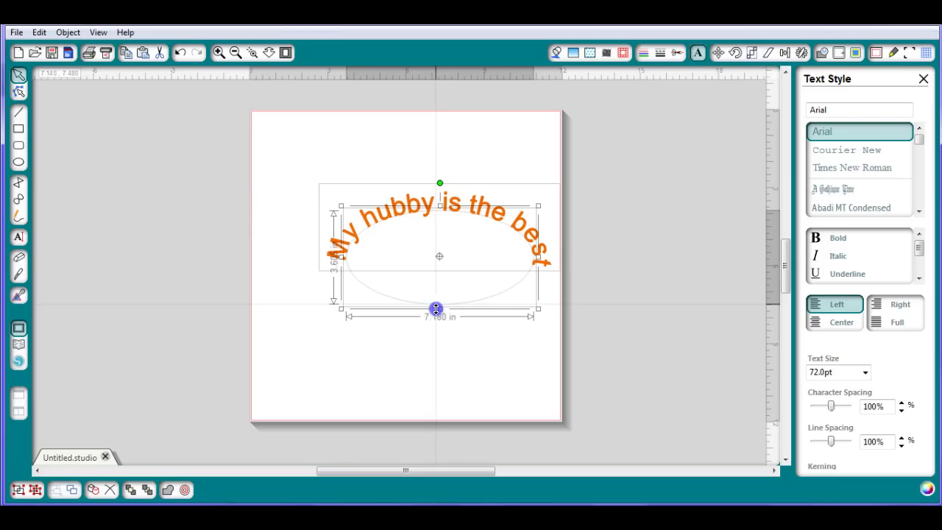
left_click(176, 46)
left_click(177, 46)
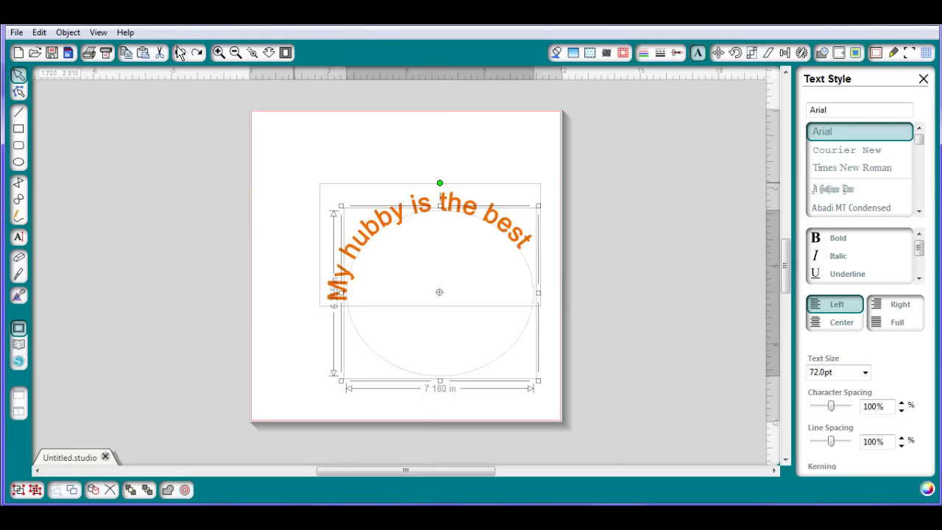
left_click(176, 47)
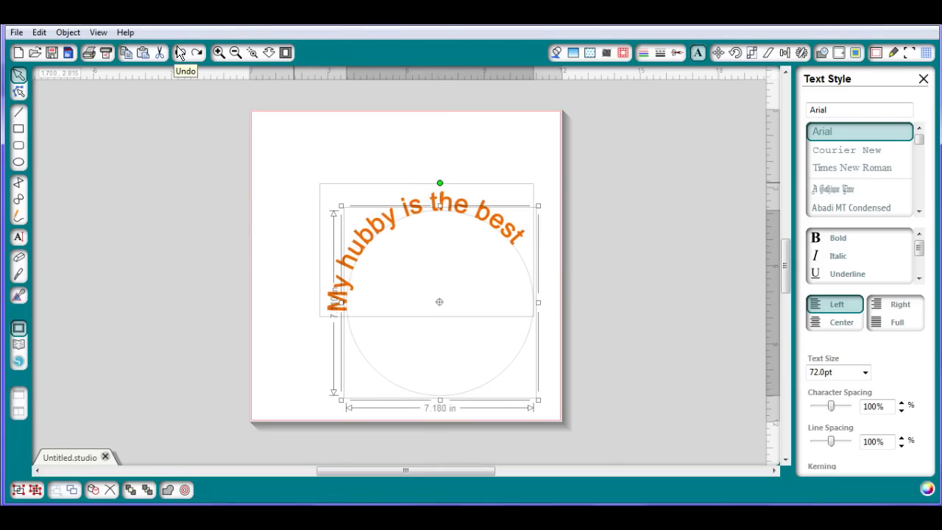
left_click(177, 46)
left_click(178, 48)
left_click(179, 53)
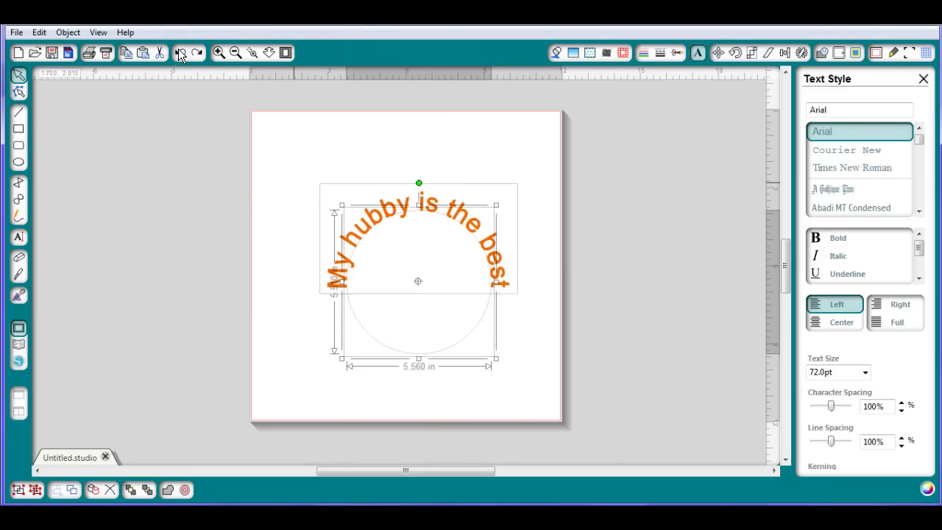
left_click(279, 171)
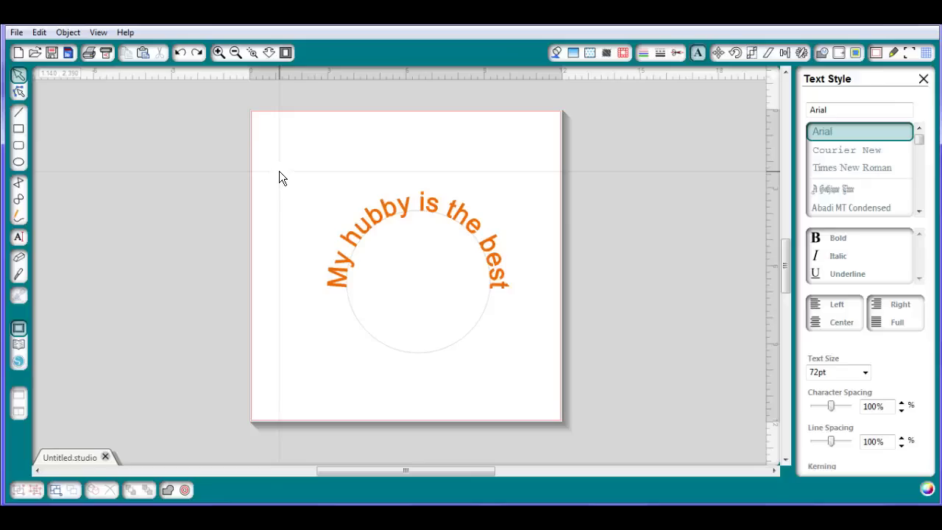
Step: Group the curved text with the circle, enlarge and move it, and try a different arc
left_click(284, 157)
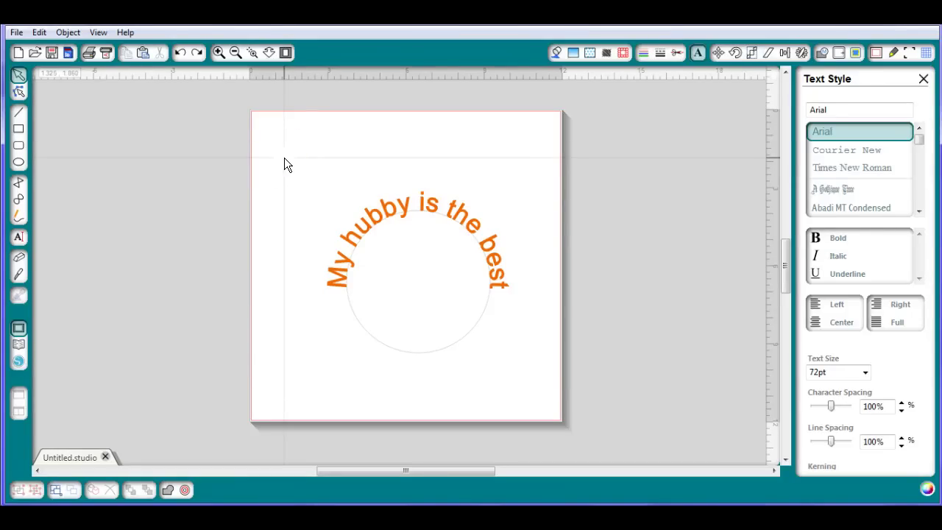
left_click_drag(284, 158, 501, 355)
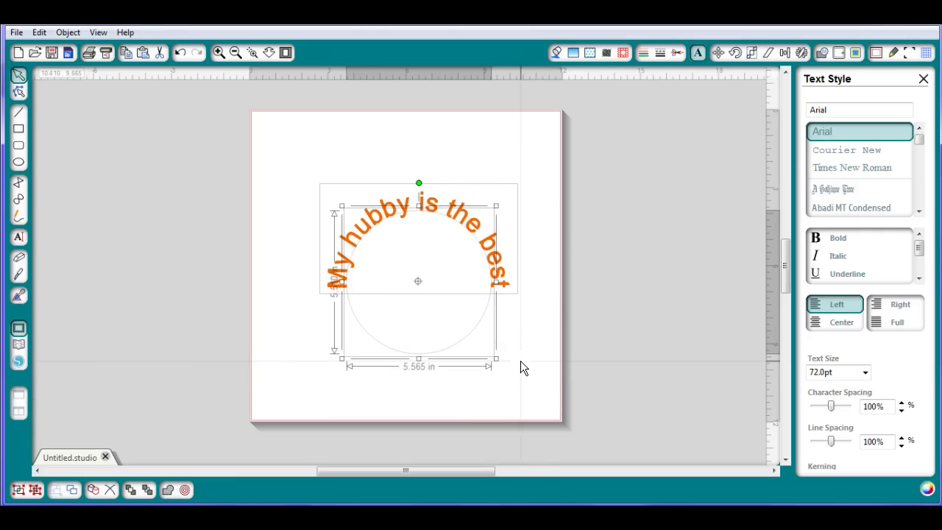
left_click_drag(278, 142, 557, 400)
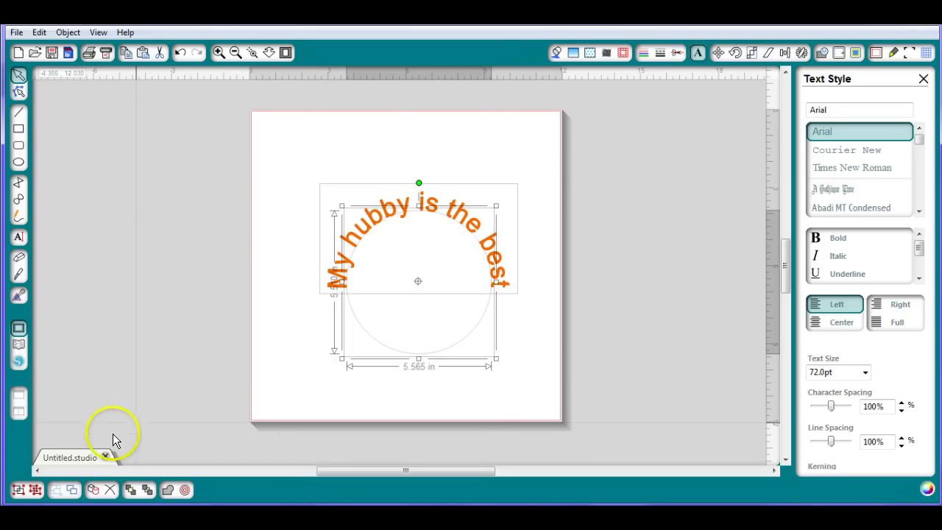
left_click(20, 491)
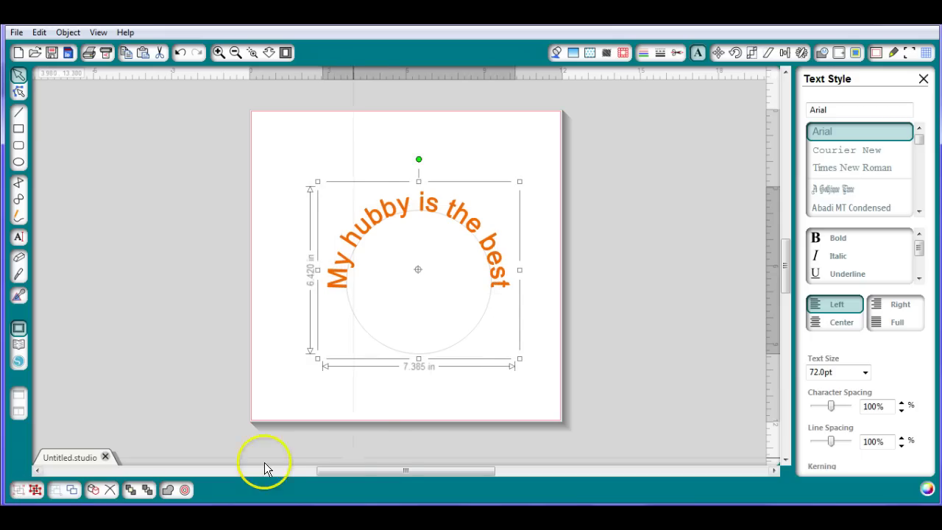
left_click_drag(520, 358, 607, 423)
left_click_drag(569, 309, 503, 239)
left_click_drag(530, 358, 571, 393)
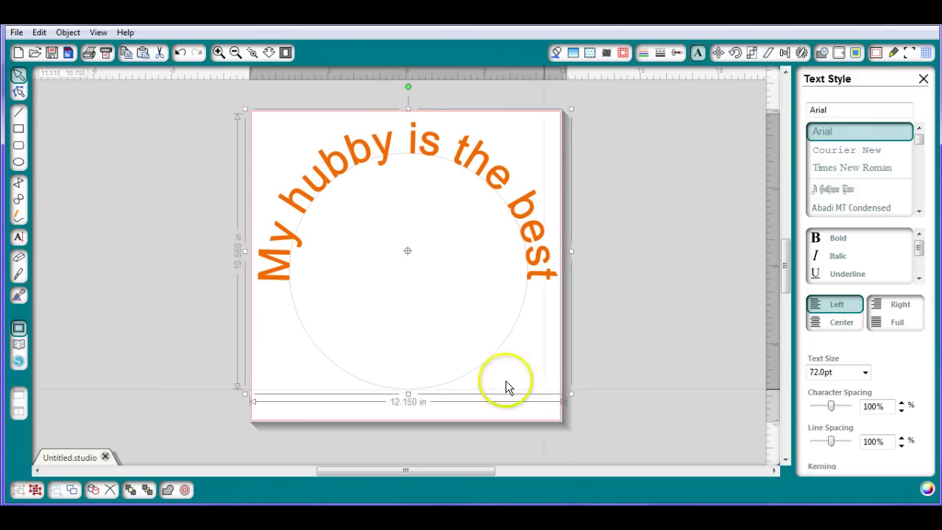
left_click(31, 489)
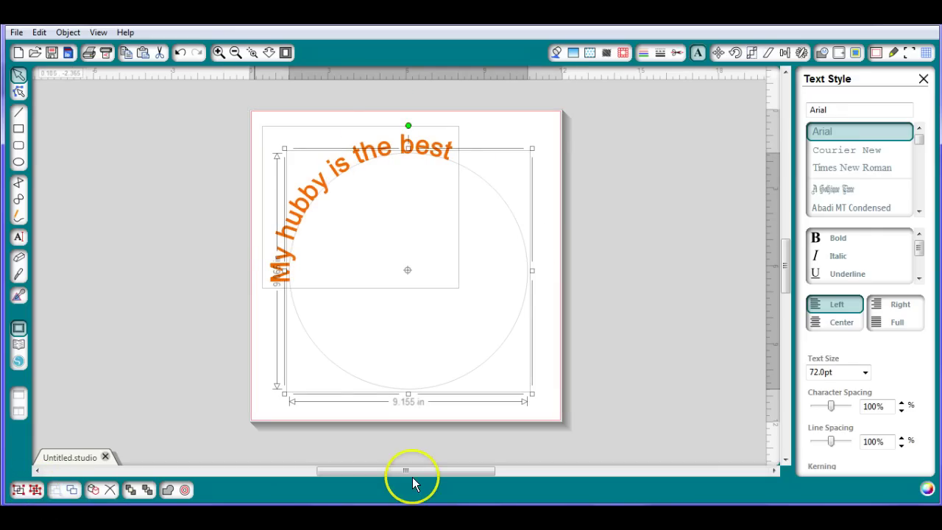
Step: Undo those changes until the orange phrase is back at 72pt over the small circle
left_click(182, 51)
left_click(182, 50)
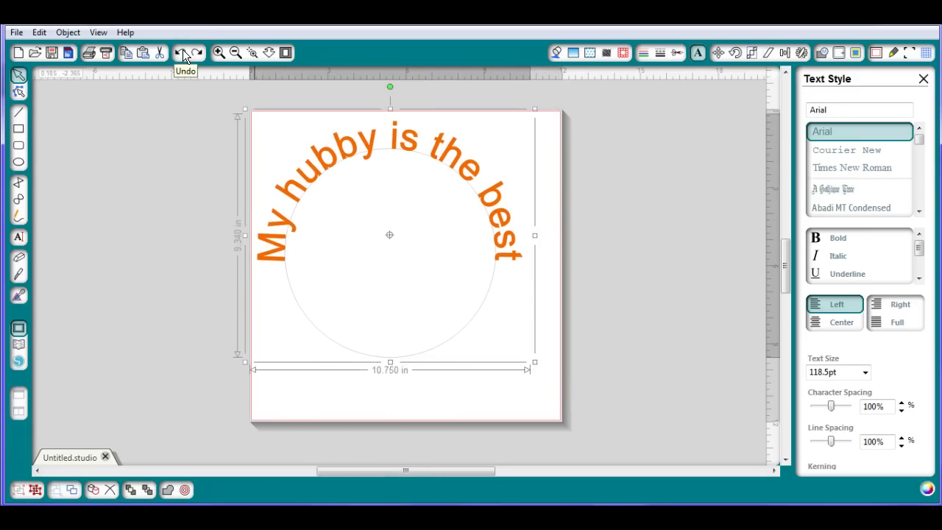
left_click(183, 49)
left_click(183, 49)
left_click(183, 49)
left_click(182, 49)
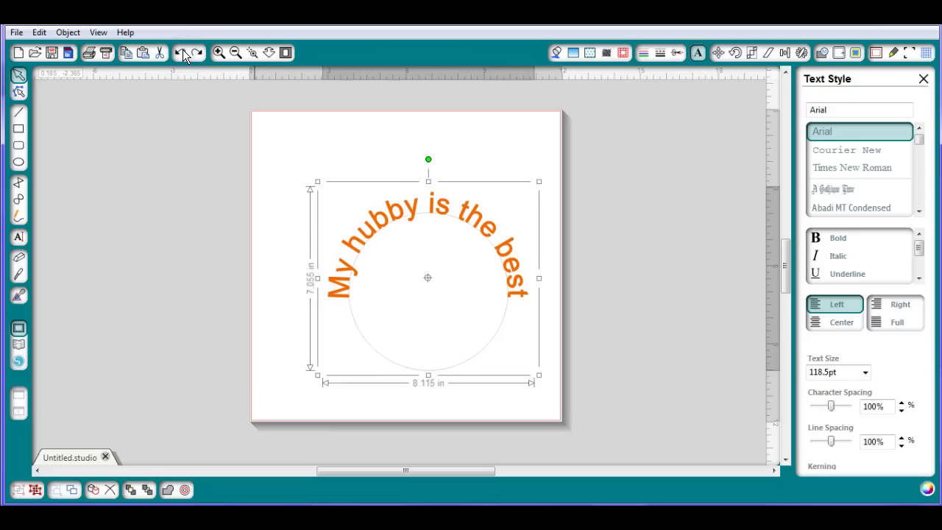
left_click(182, 50)
left_click(183, 49)
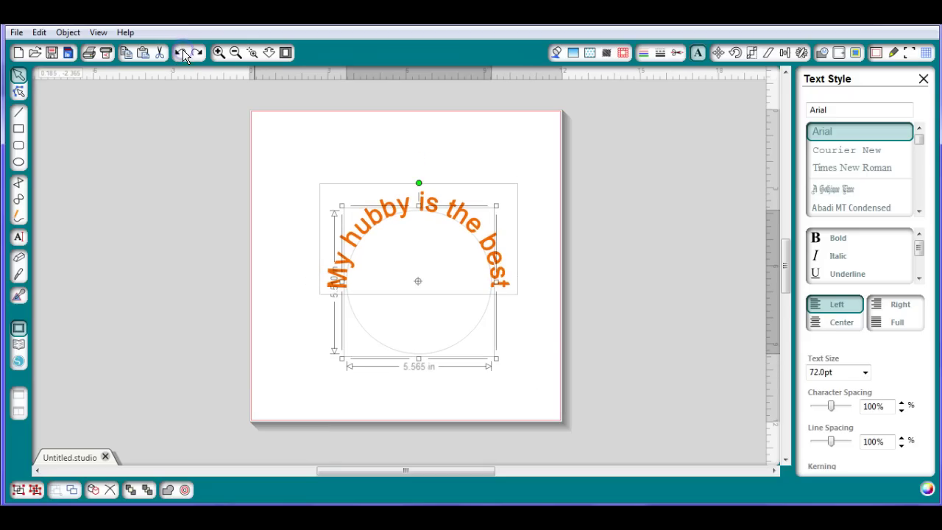
left_click(555, 334)
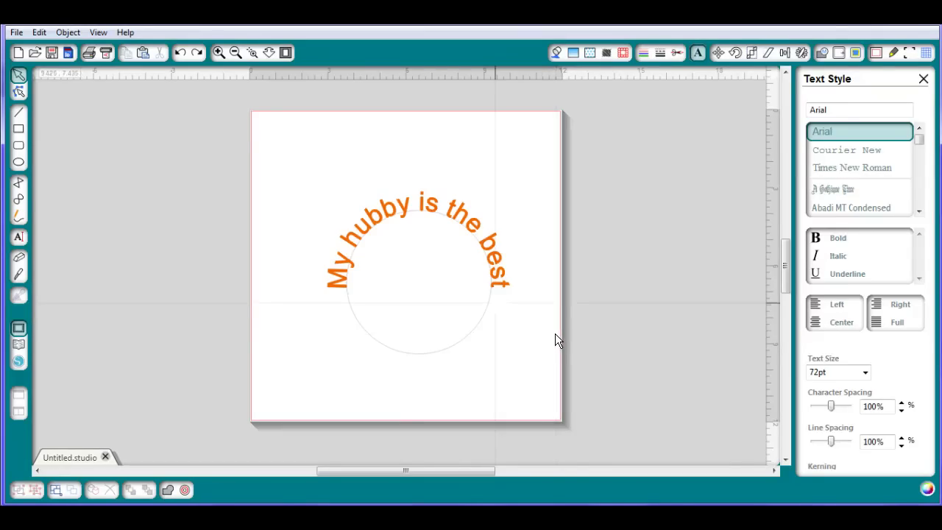
Step: Make the circle's line colour transparent so only the orange arched phrase remains visible
left_click(493, 310)
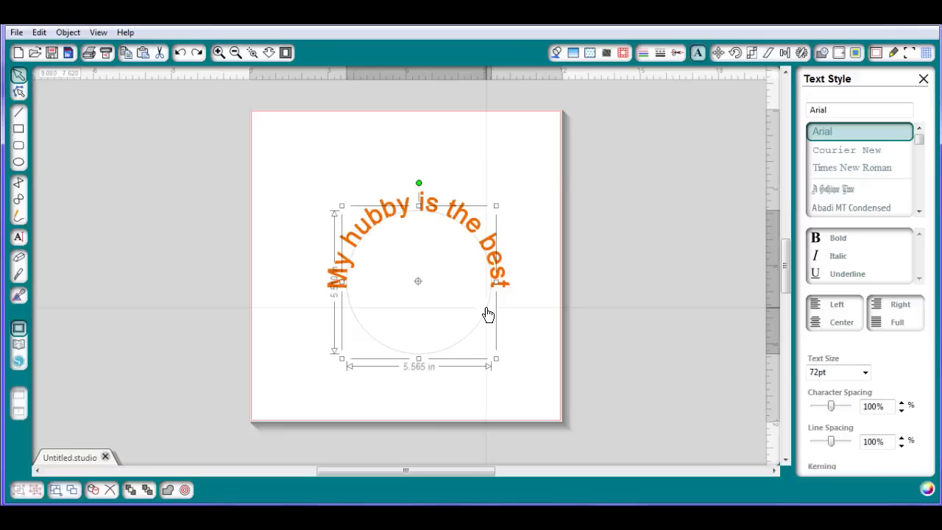
left_click(644, 54)
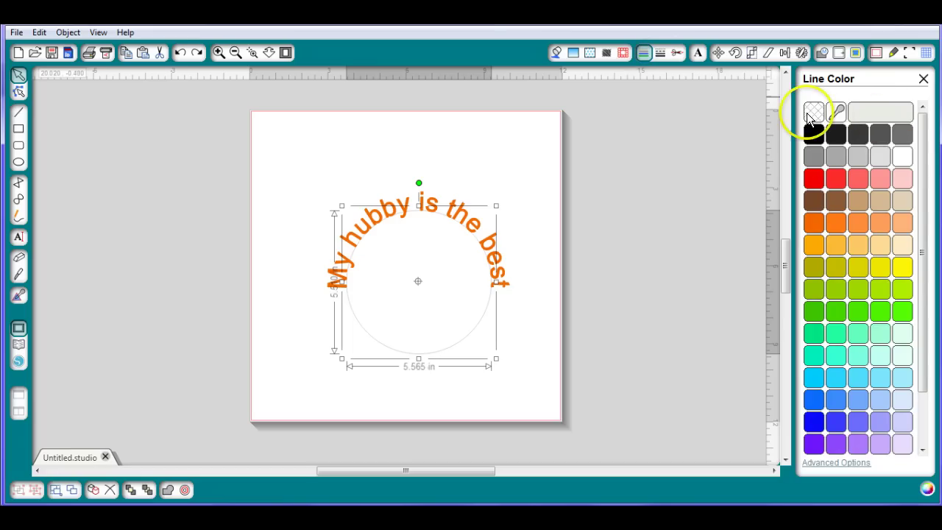
left_click(814, 115)
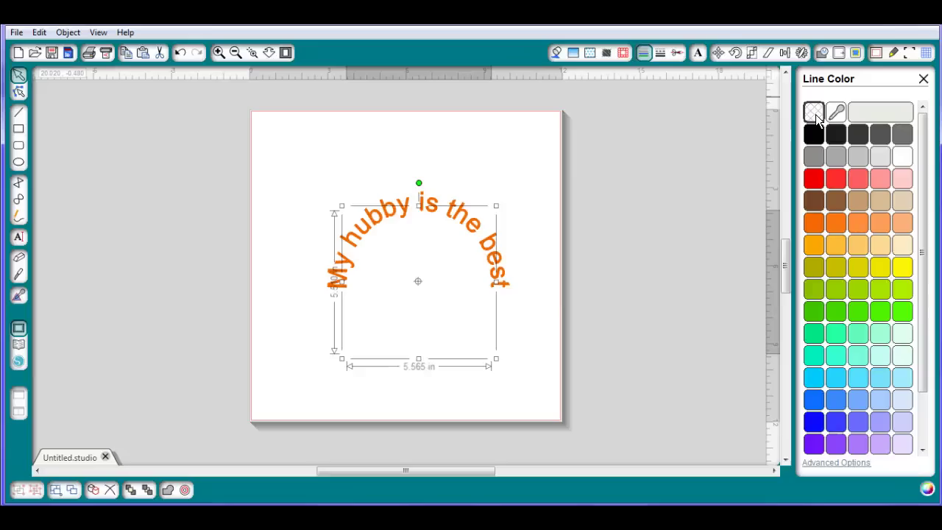
left_click(691, 202)
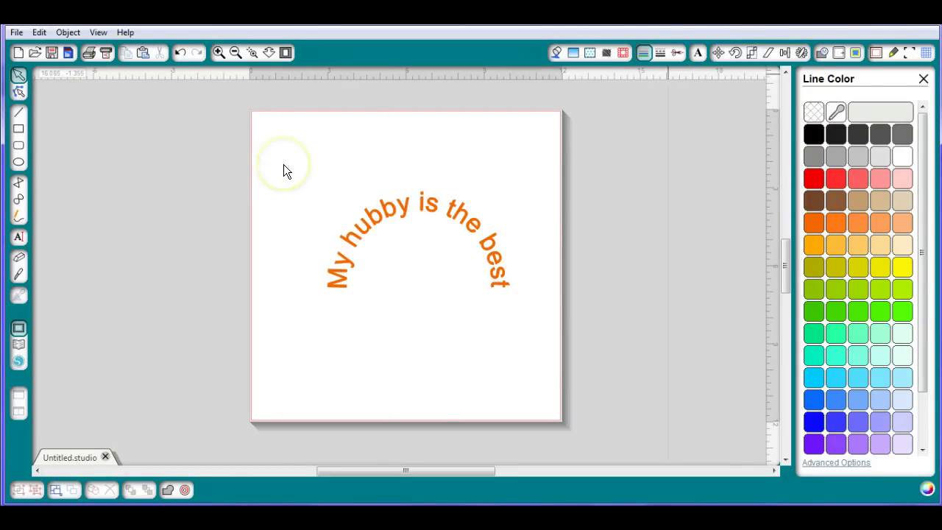
left_click(677, 54)
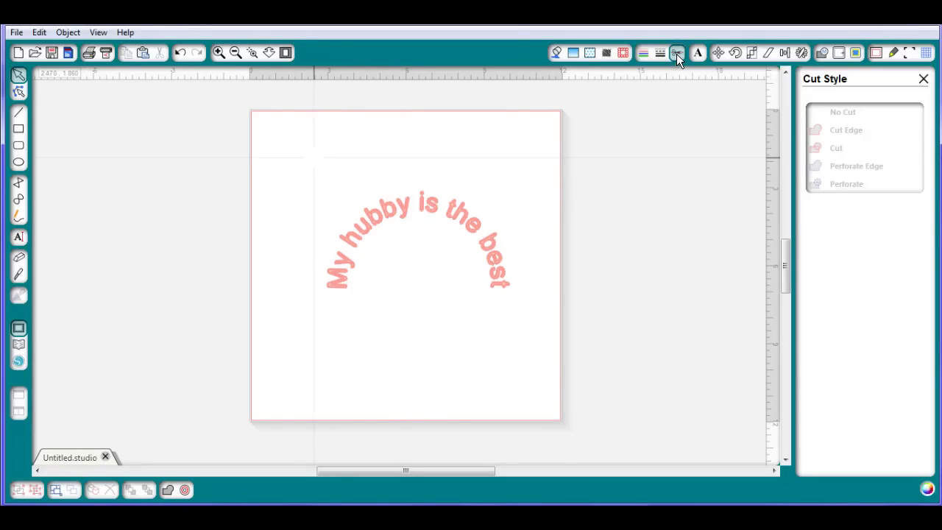
Step: Select the arched phrase and set its cut style to Cut Edge
left_click_drag(313, 152, 557, 396)
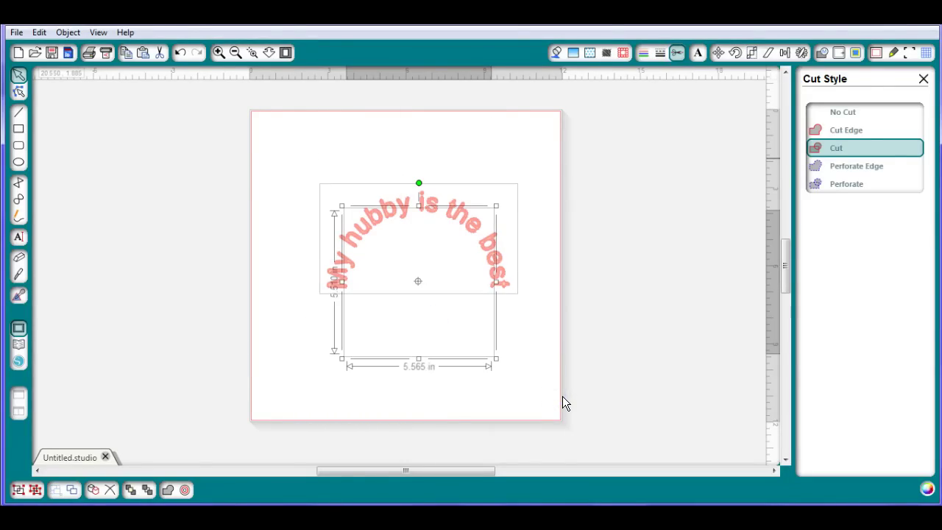
left_click(839, 132)
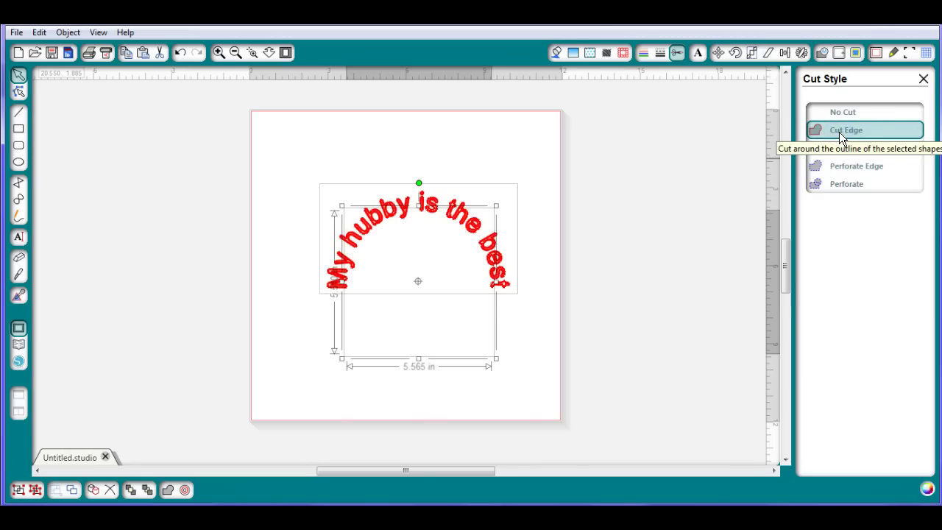
left_click(838, 113)
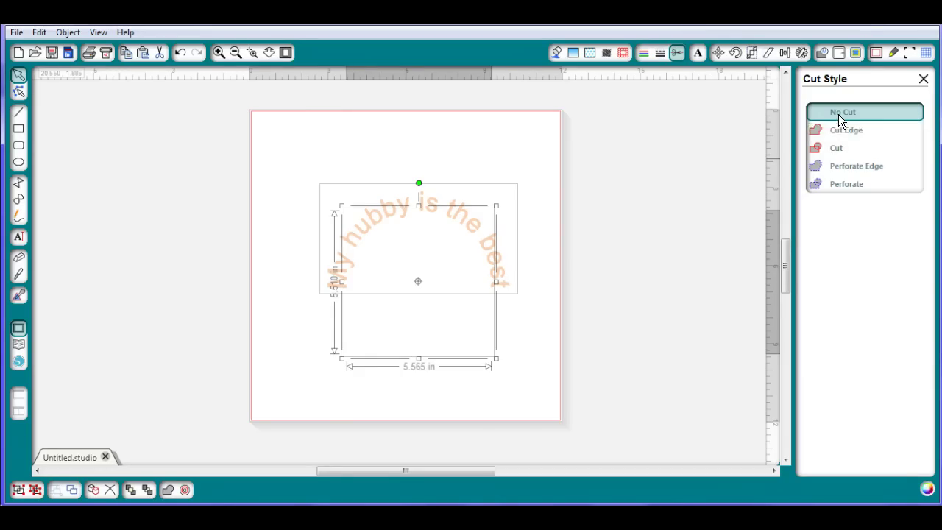
left_click(829, 148)
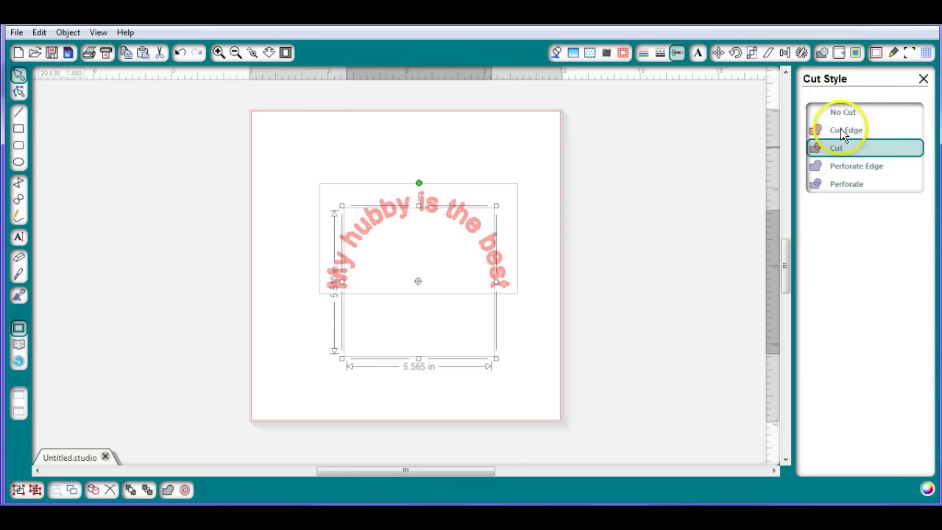
left_click(840, 130)
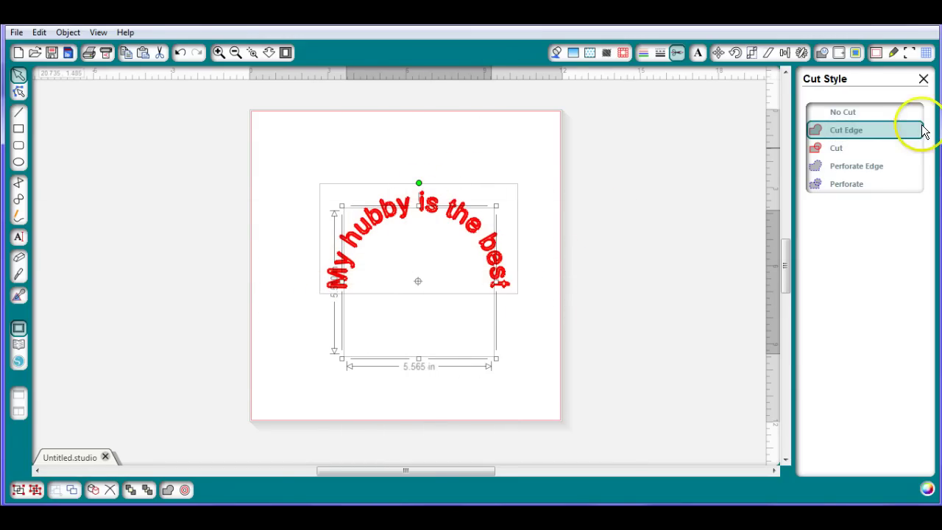
Step: Close the Cut Style panel and return the phrase to a straight line
left_click(922, 78)
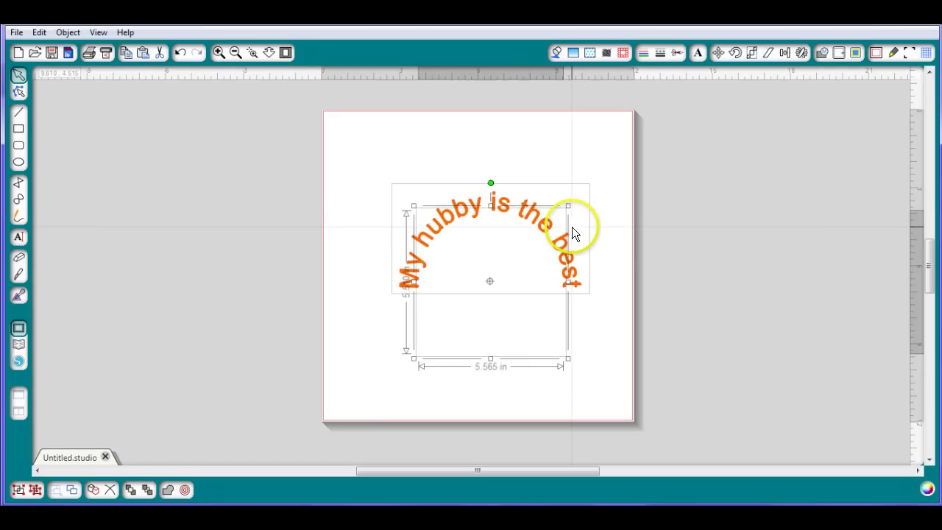
left_click(572, 227)
double_click(456, 220)
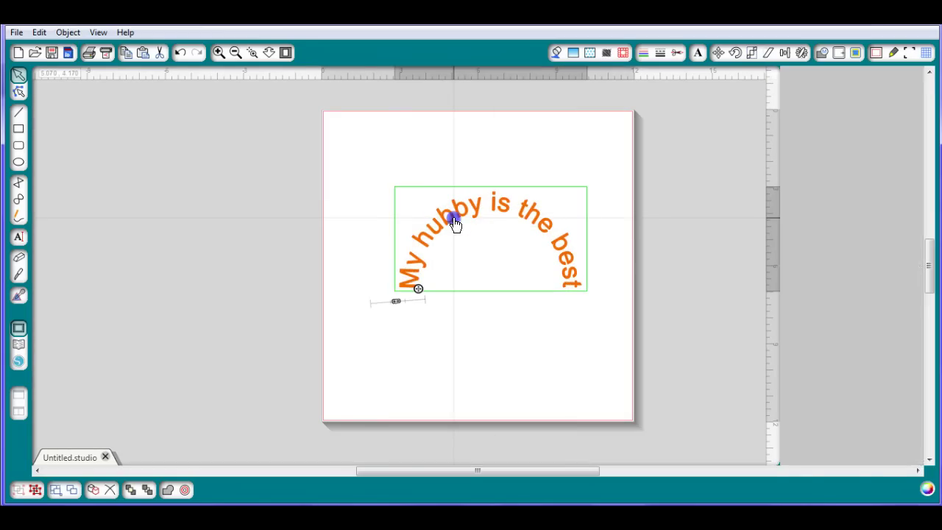
left_click(453, 227)
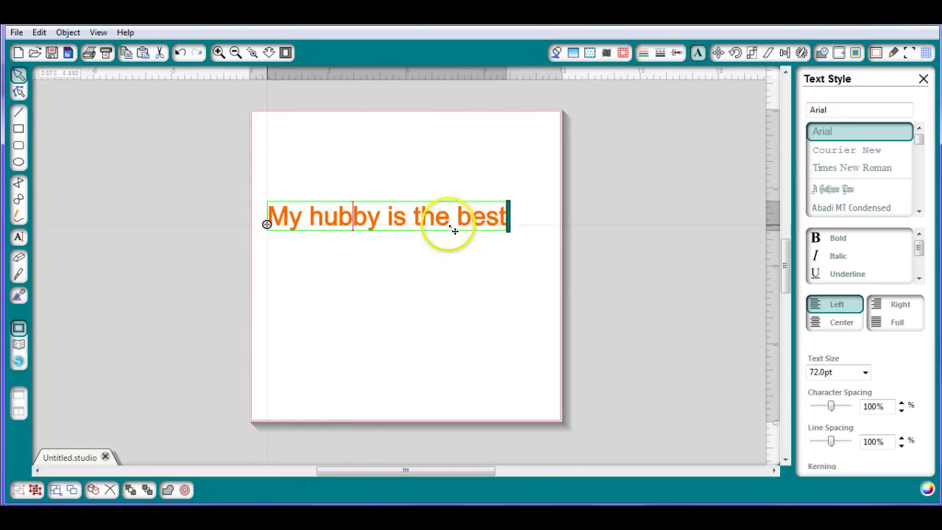
left_click(542, 371)
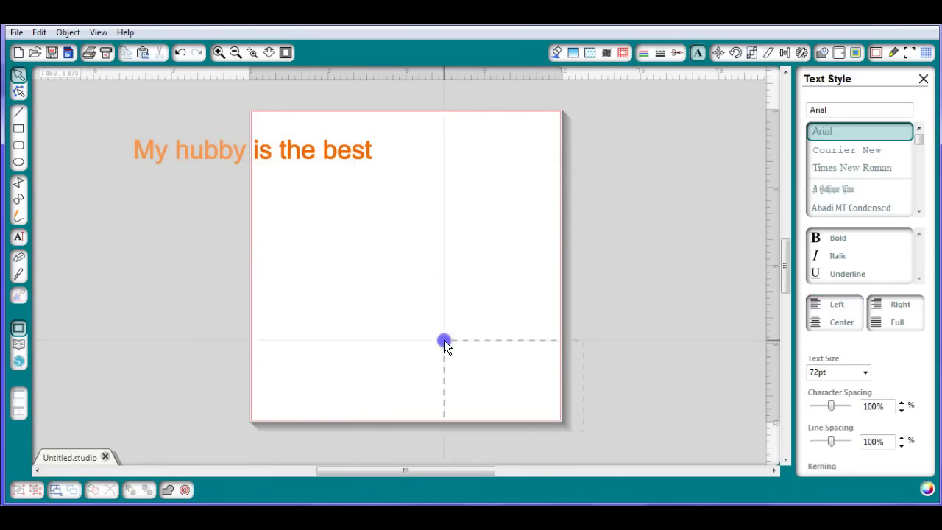
Step: Delete the invisible circle path and bring up the design library
left_click_drag(444, 340, 311, 159)
key("Delete")
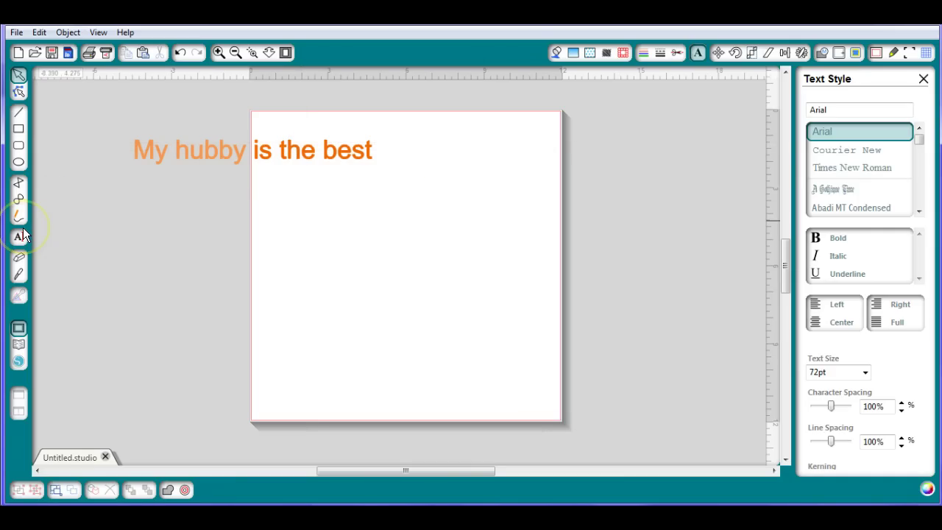
left_click(19, 344)
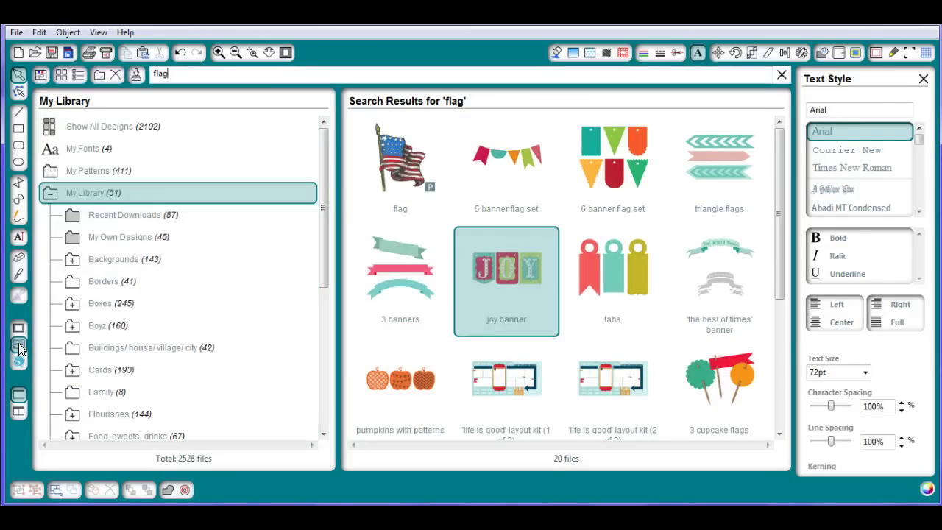
Step: Search the library for 'heart' and pick the 9 hearts design from the 117 results
left_click(310, 74)
key("BackSpace")
key("BackSpace")
key("BackSpace")
key("BackSpace")
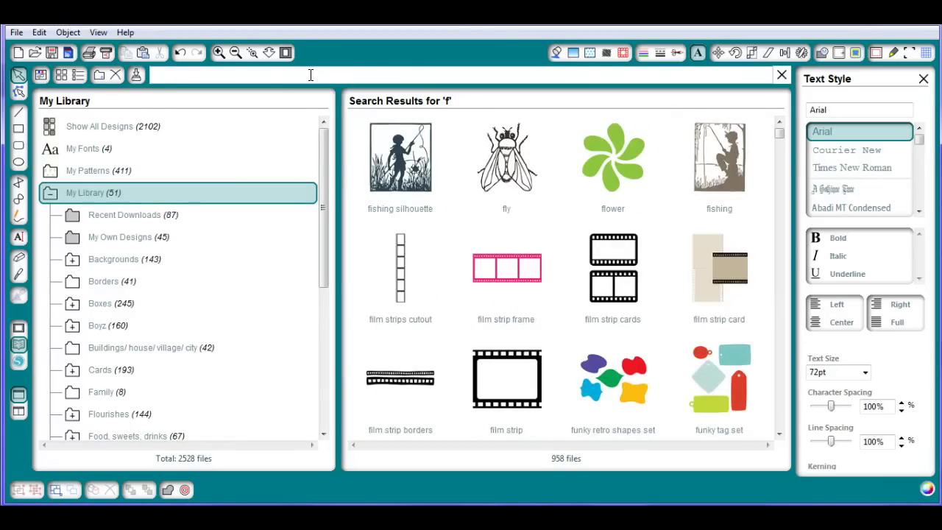
type("heaqrt")
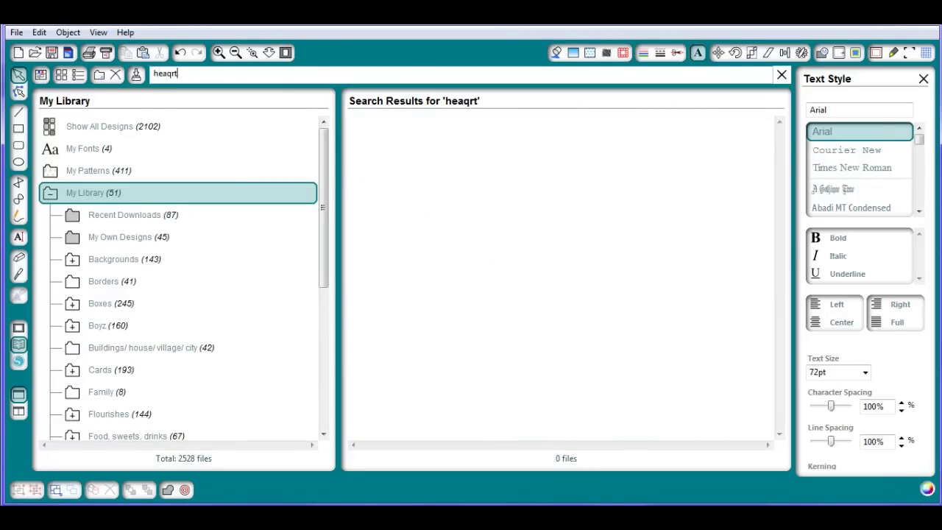
left_click(171, 73)
key("BackSpace")
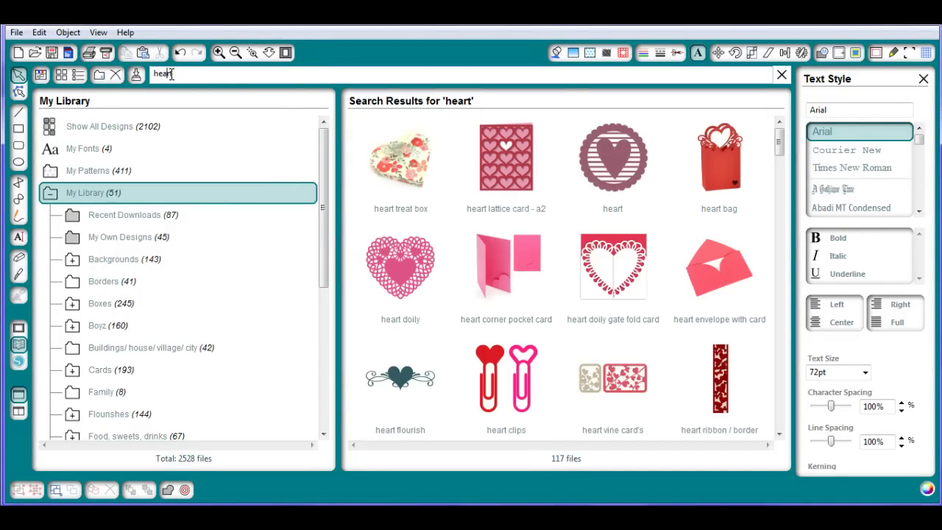
left_click_drag(783, 145, 783, 309)
left_click(622, 293)
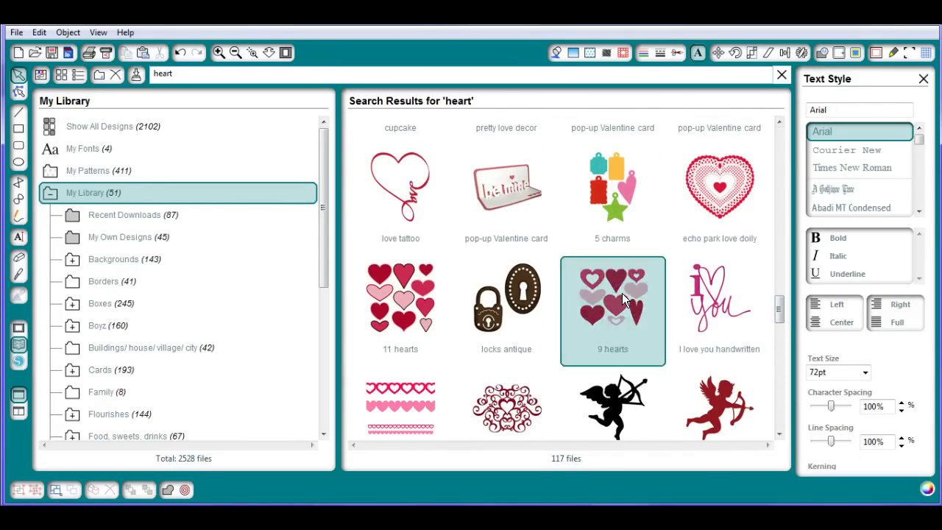
Step: Place and ungroup the 9 hearts design, moving one heart, about 9.7 in wide, below the phrase
double_click(622, 292)
left_click_drag(475, 254, 746, 255)
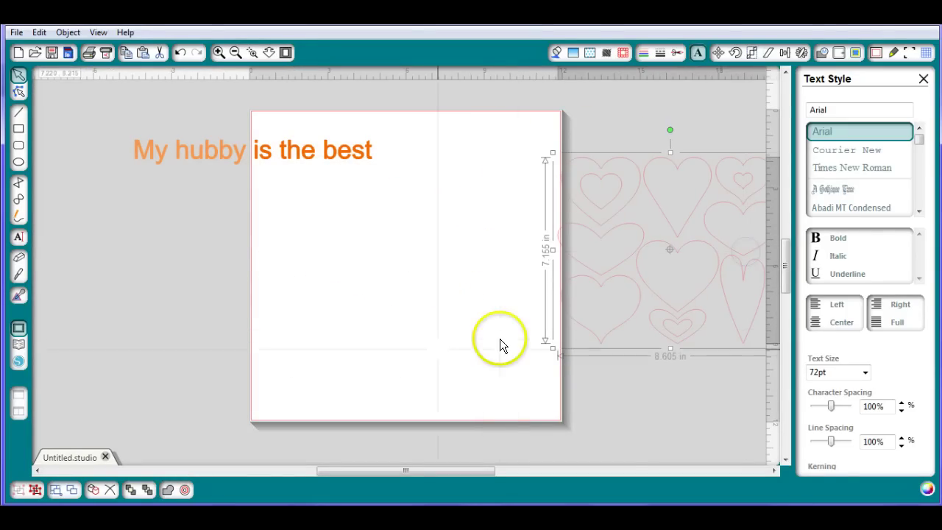
left_click(35, 490)
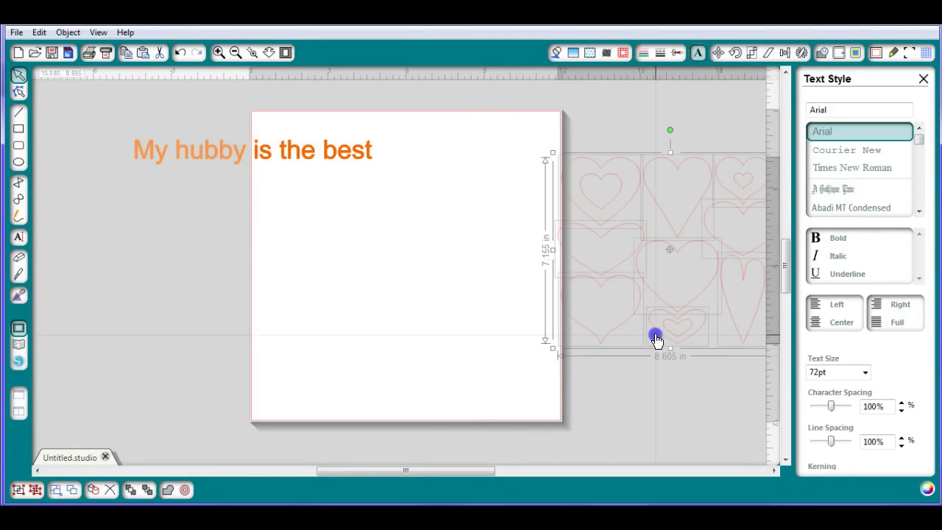
left_click(590, 409)
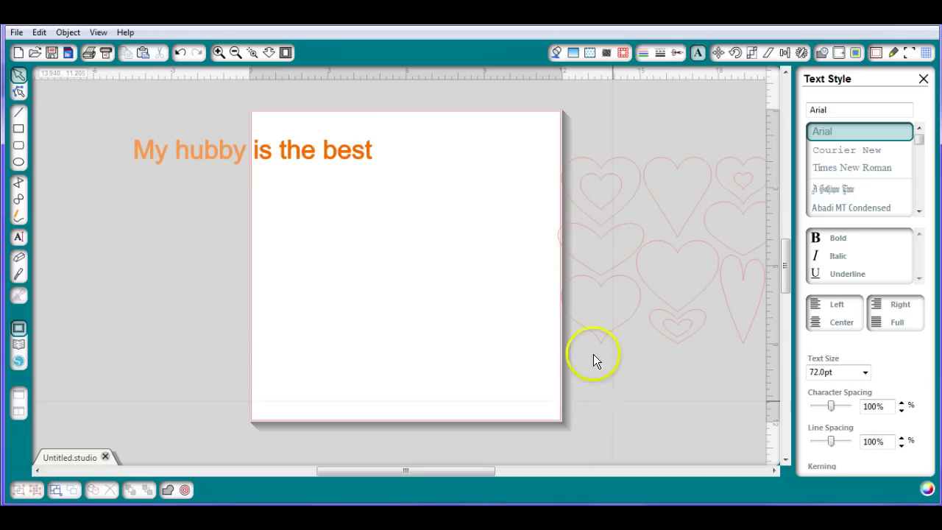
left_click_drag(611, 336, 536, 389)
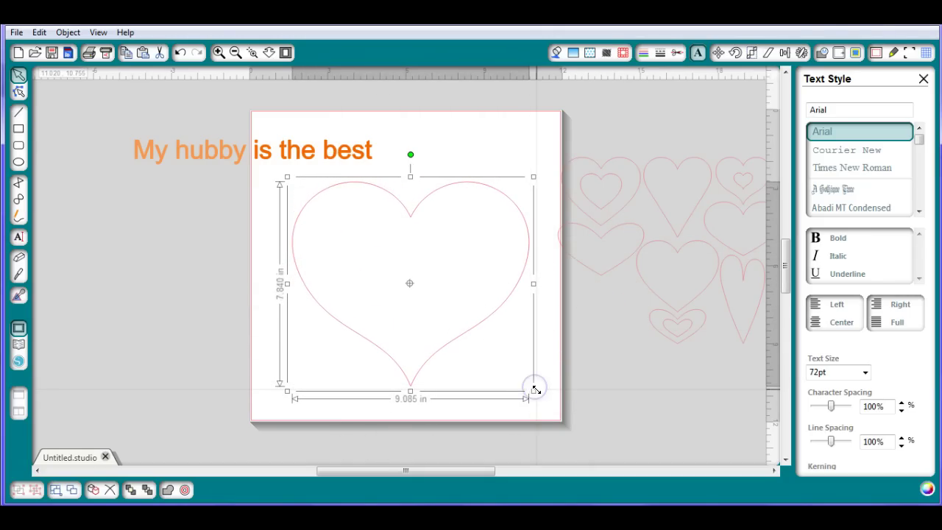
left_click(150, 149)
Step: Attach the orange phrase to the heart outline so it curves along the upper-left edge
double_click(137, 152)
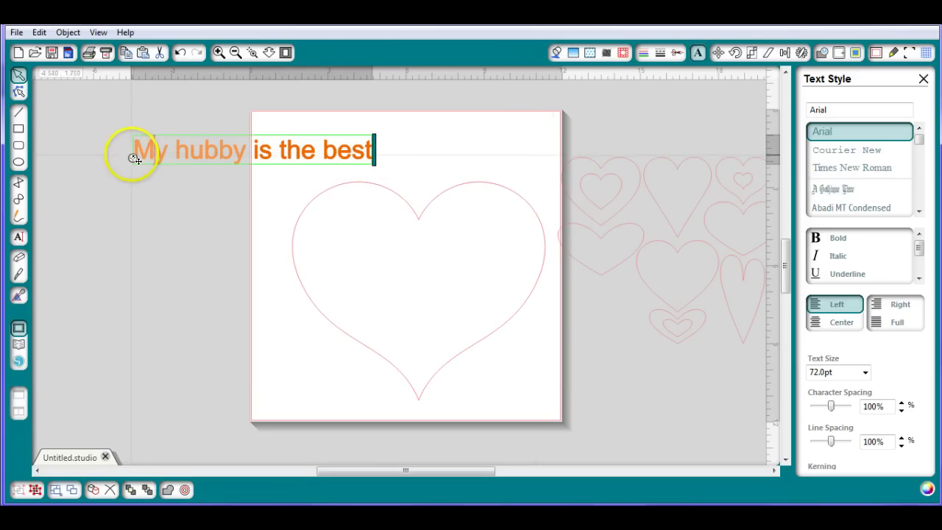
left_click_drag(134, 159, 310, 316)
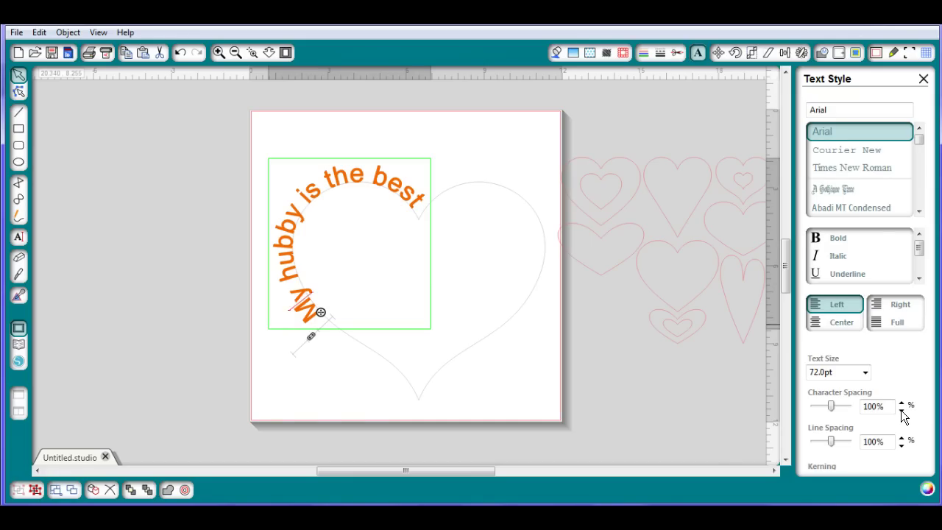
Step: Set the curved phrase's character spacing to 90%, after briefly trying 115% and 105%
left_click(417, 350)
left_click(365, 367)
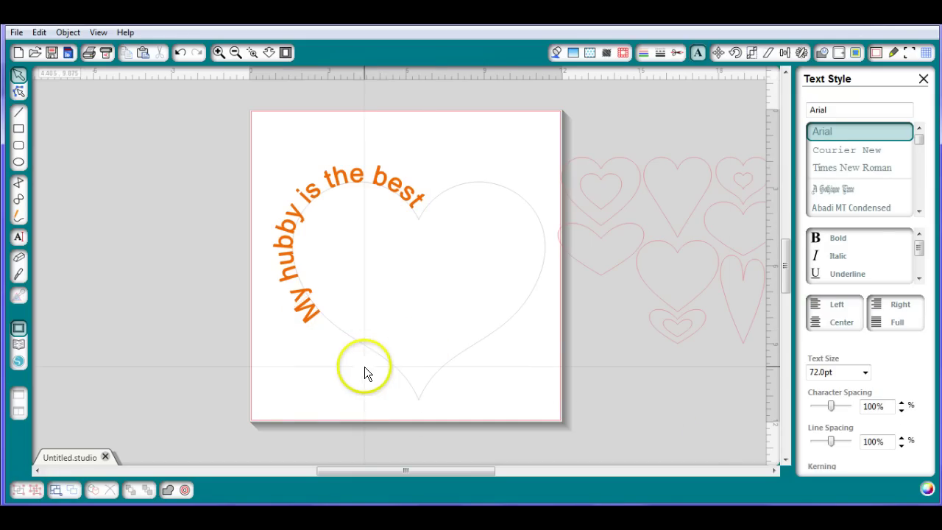
left_click(640, 348)
left_click(390, 183)
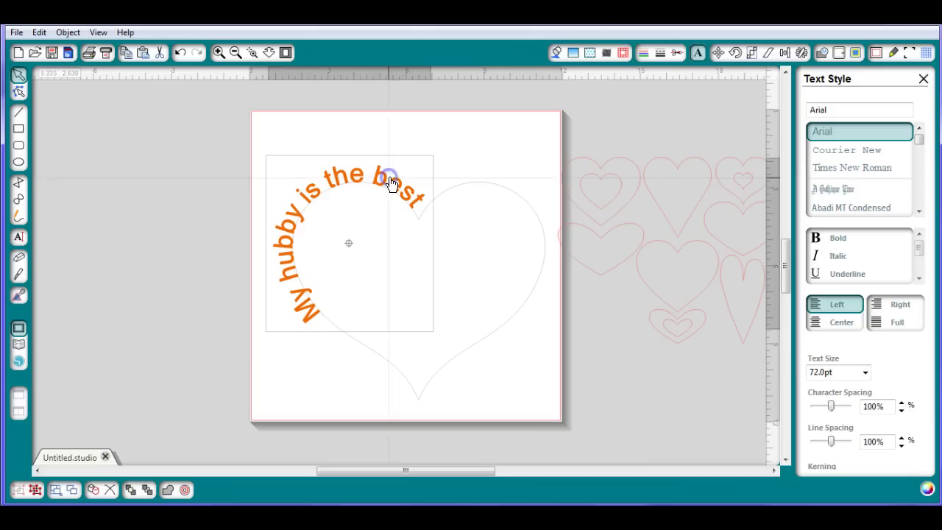
left_click(903, 404)
left_click(903, 404)
left_click(903, 404)
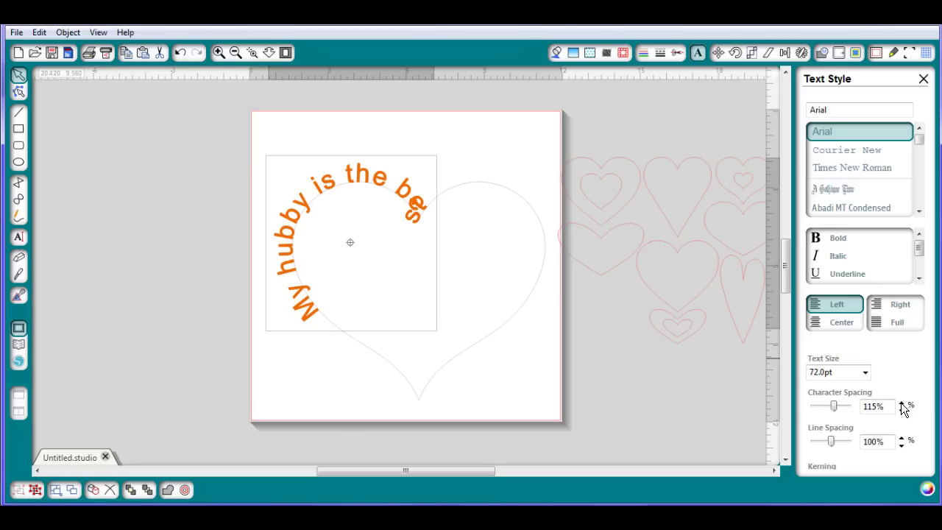
left_click(902, 411)
left_click(901, 411)
left_click(901, 411)
left_click(901, 410)
left_click(902, 410)
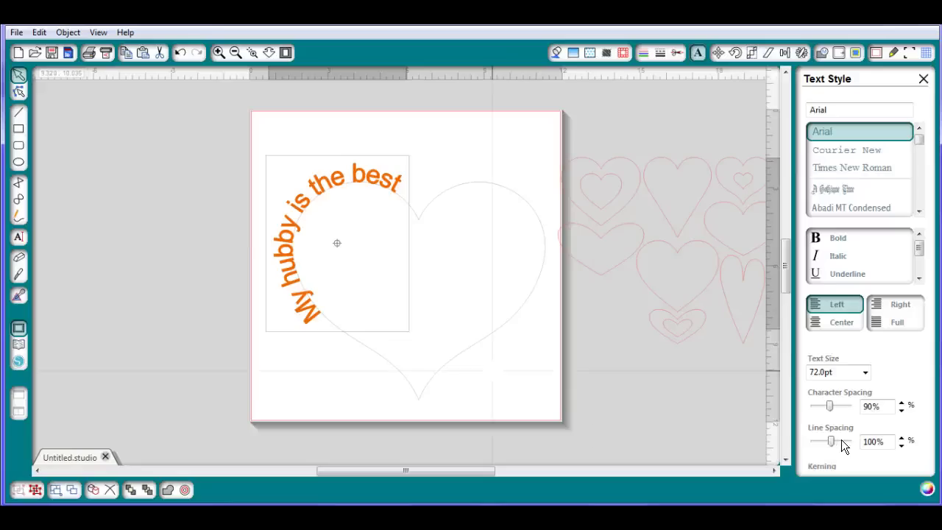
left_click(487, 357)
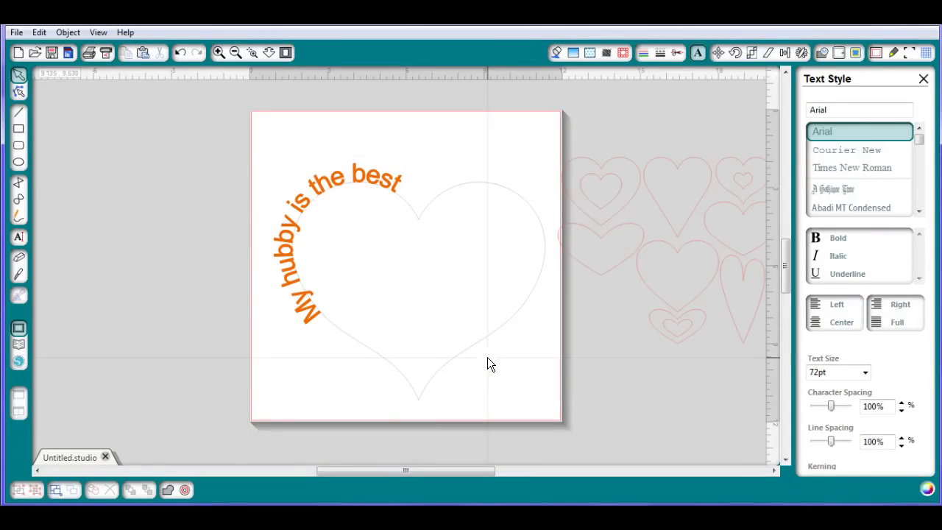
Step: Delete the heart outline and draw a wavy freehand line across the page below the phrase
left_click(427, 207)
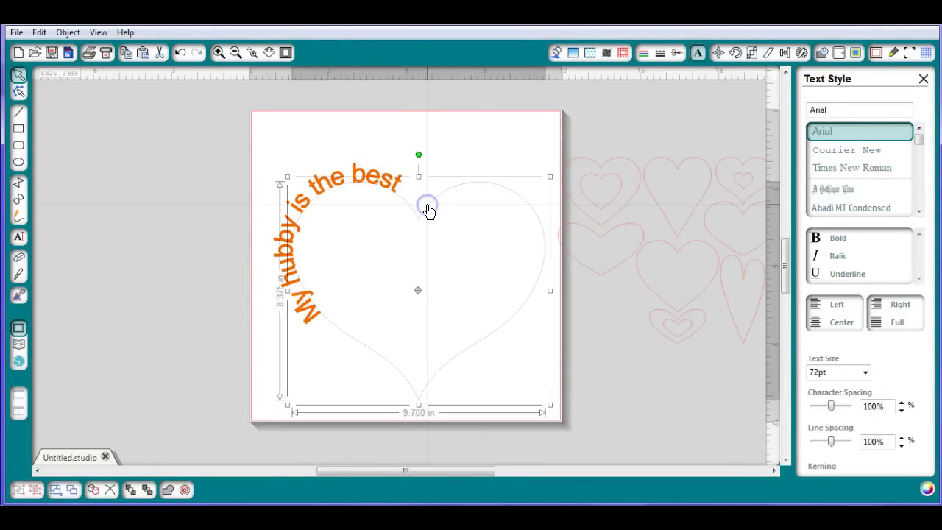
key("Delete")
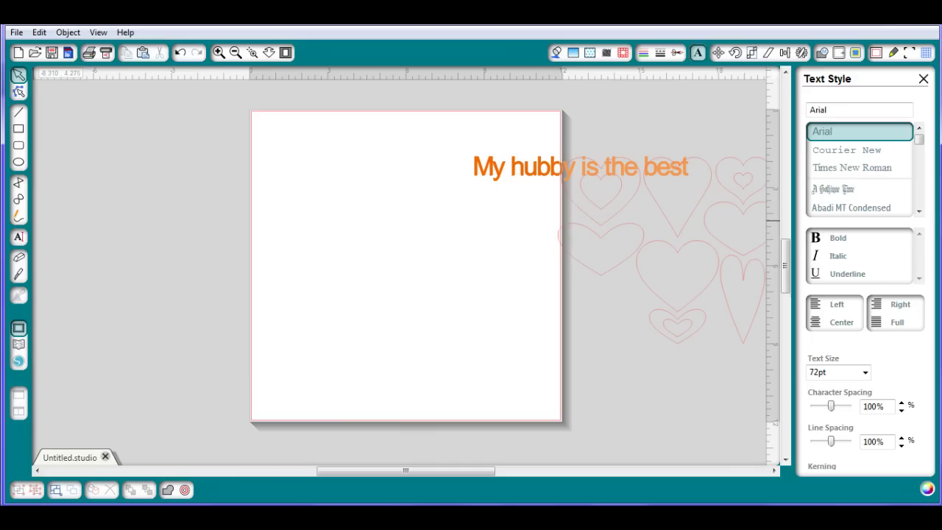
left_click(17, 217)
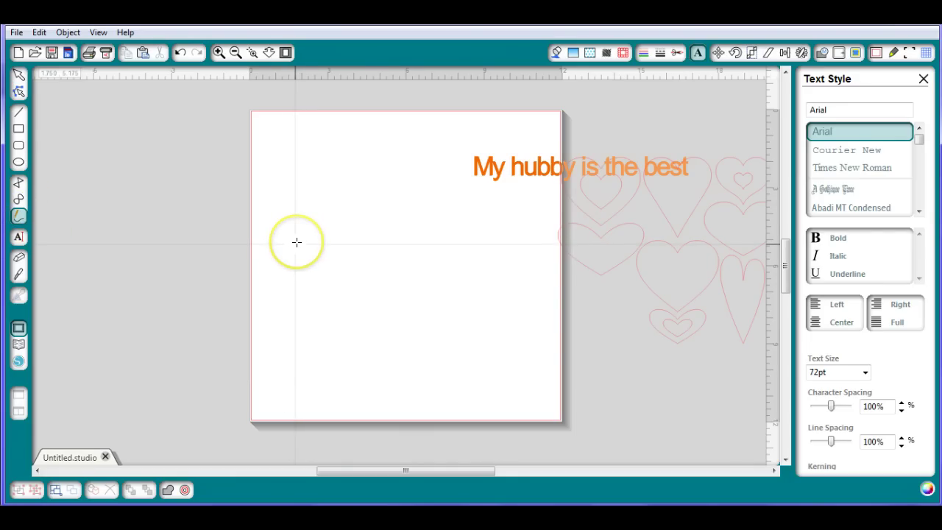
mouse_move(296, 241)
left_mouse_down()
mouse_move(371, 239)
mouse_move(385, 266)
left_mouse_up()
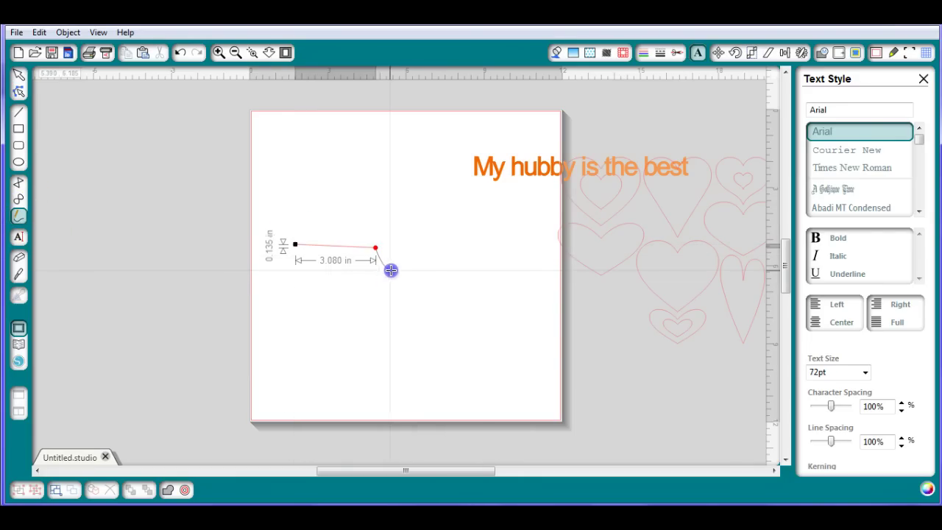
left_click(393, 272)
left_click(435, 276)
left_click(482, 270)
double_click(537, 321)
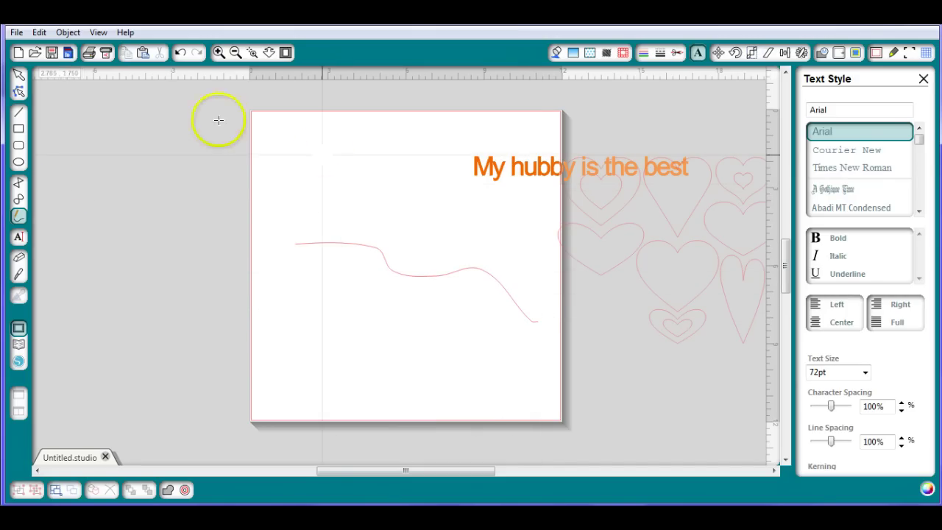
left_click(19, 77)
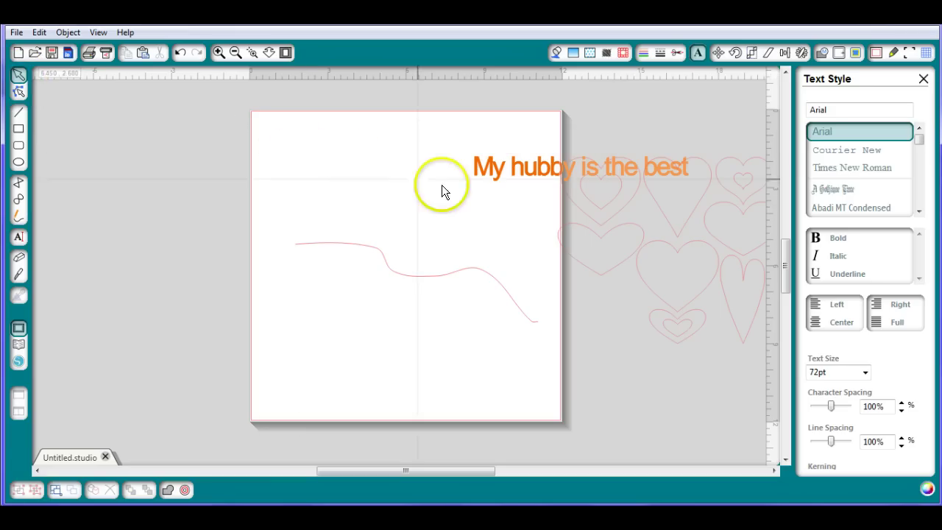
Step: Attach the orange phrase 'My hubby is the best' to the wavy freehand line
left_click(494, 177)
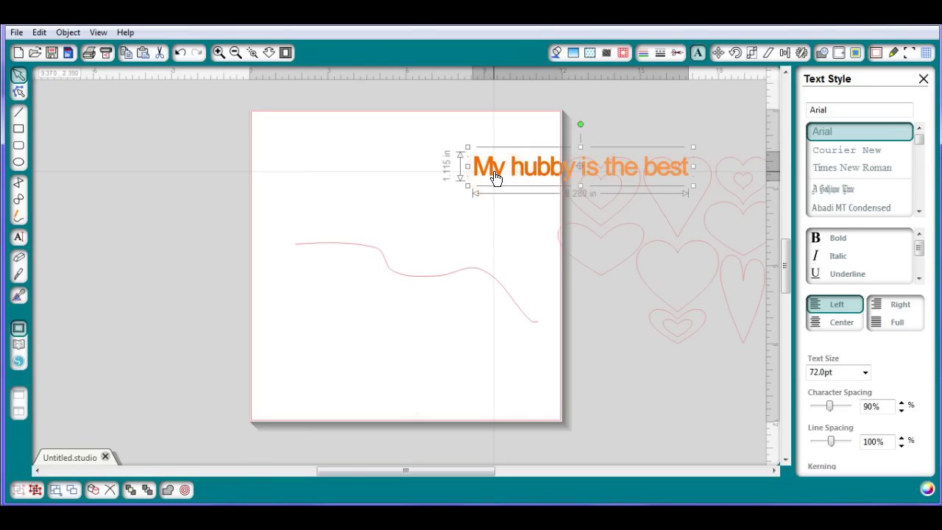
double_click(473, 173)
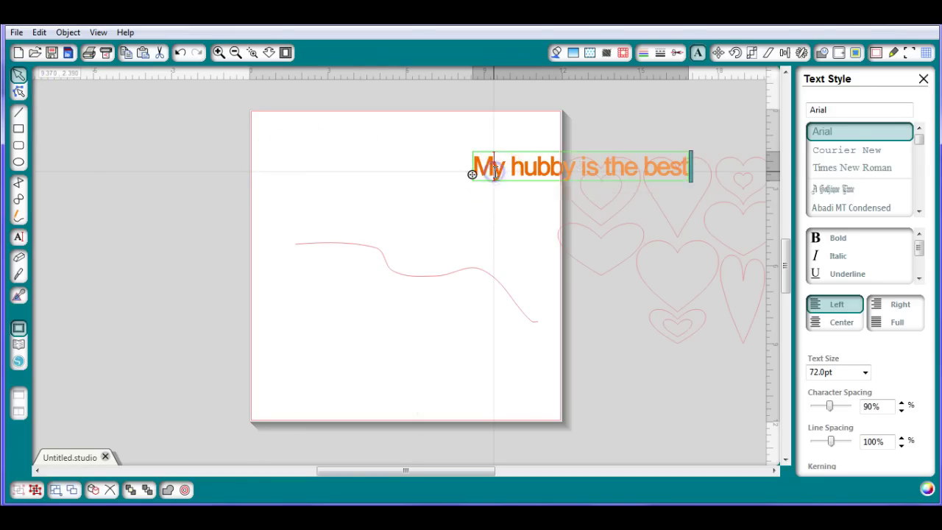
left_click_drag(470, 175, 296, 237)
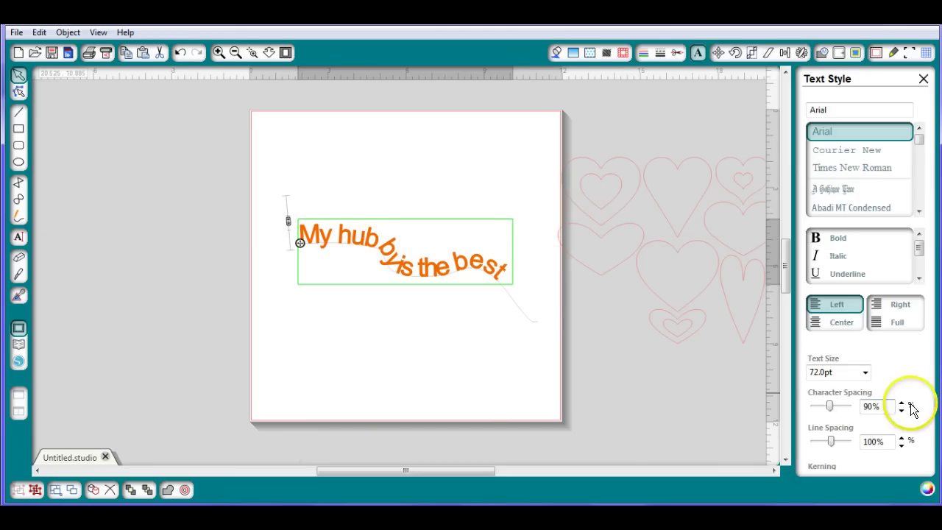
left_click(537, 332)
left_click(478, 266)
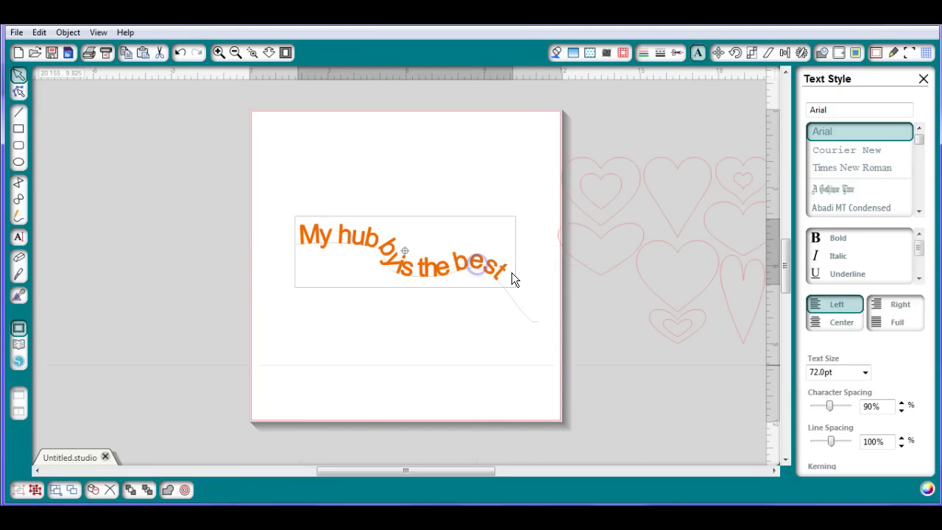
Step: Raise the curved phrase's character spacing to 125%, then settle it back at 105%
left_click(902, 402)
left_click(901, 402)
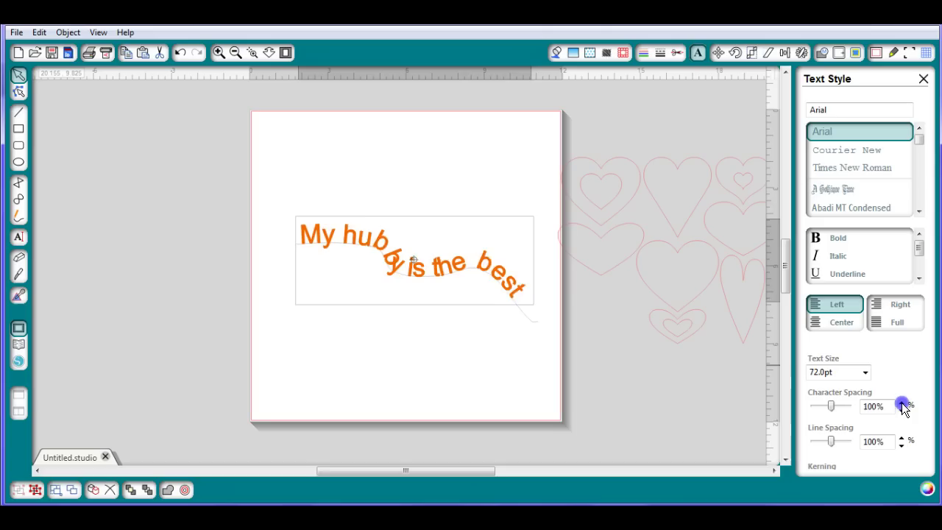
left_click(901, 403)
left_click(901, 403)
left_click(901, 402)
left_click(901, 402)
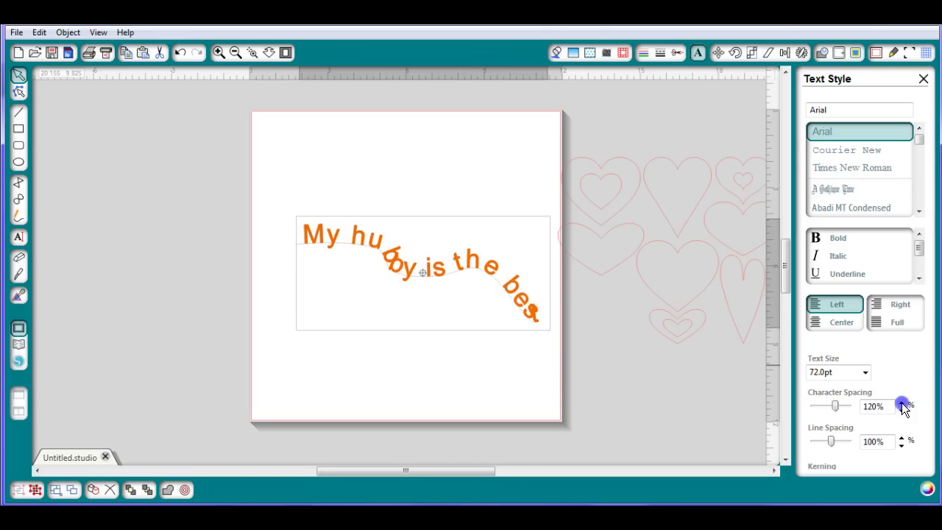
left_click(901, 403)
left_click(901, 410)
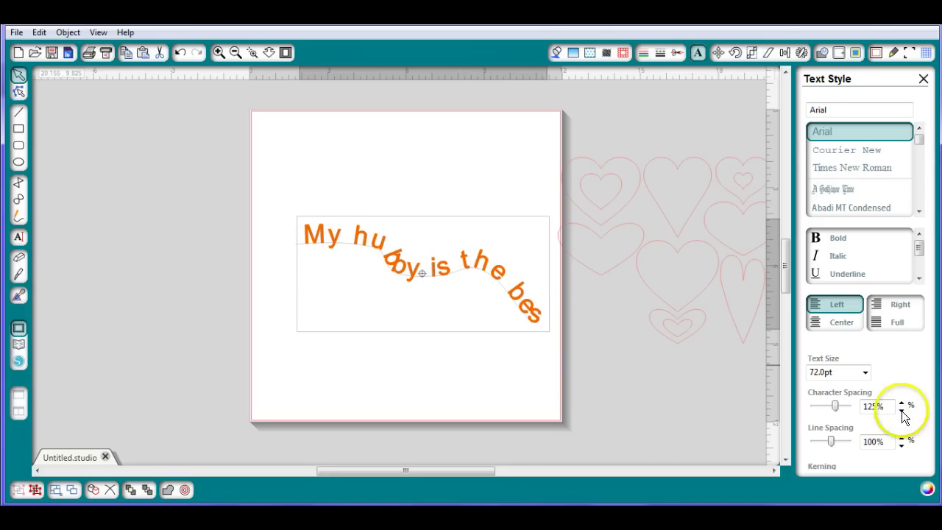
left_click(902, 410)
left_click(902, 410)
left_click(901, 410)
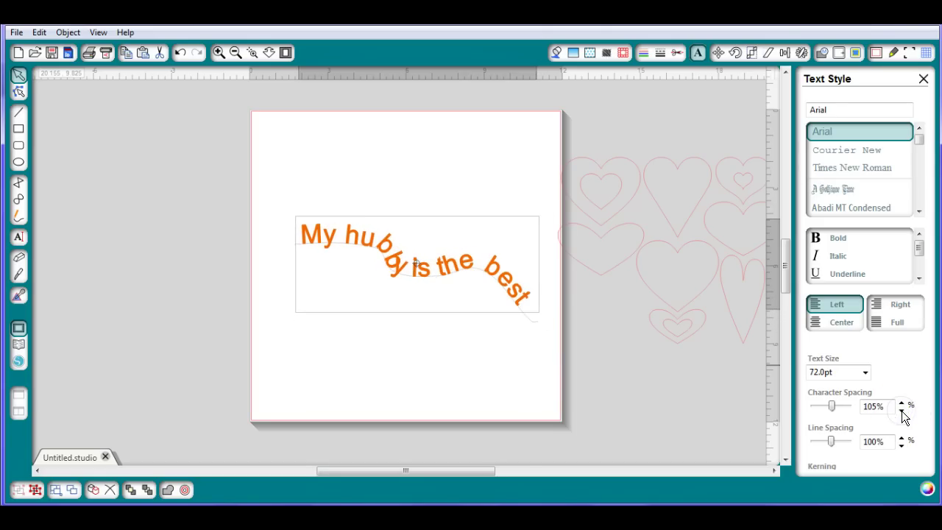
left_click(555, 319)
left_click(405, 263)
left_click(405, 263)
left_click(601, 381)
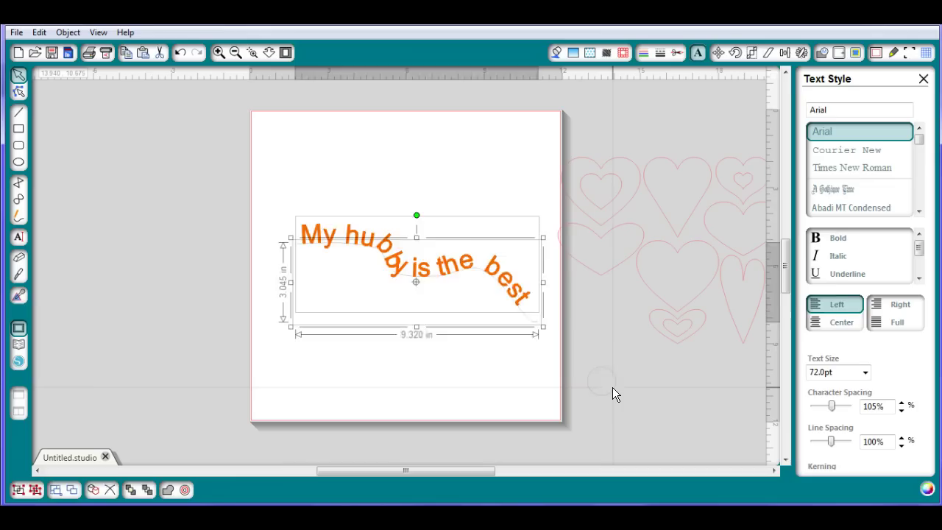
Step: Delete the curved phrase and move the spare heart onto the page centre
key("Delete")
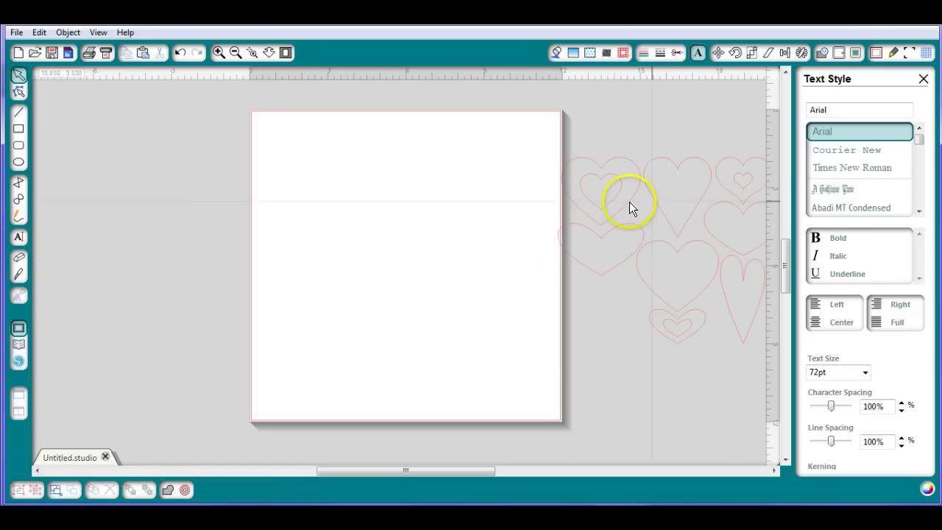
left_click(659, 243)
left_click_drag(659, 243, 400, 228)
Step: Fill the heart with magenta and set its line colour to none
left_click(555, 50)
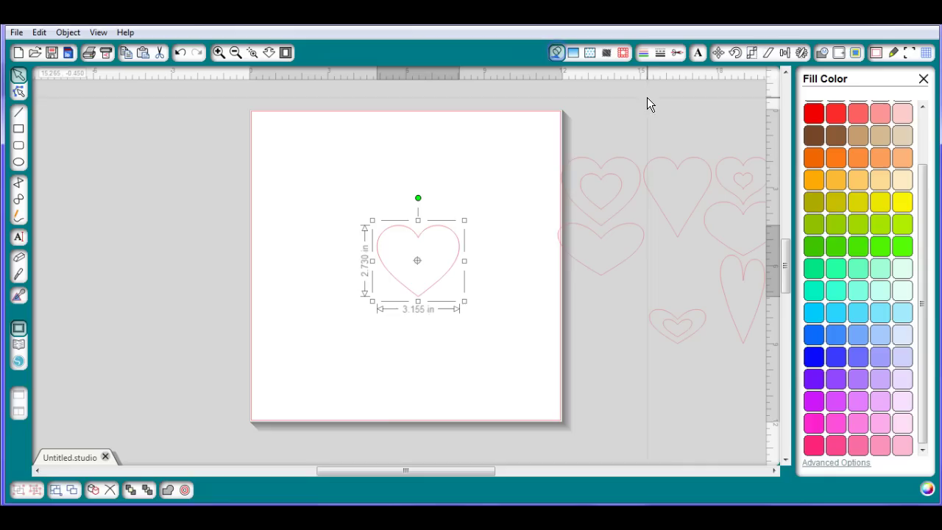
left_click(821, 421)
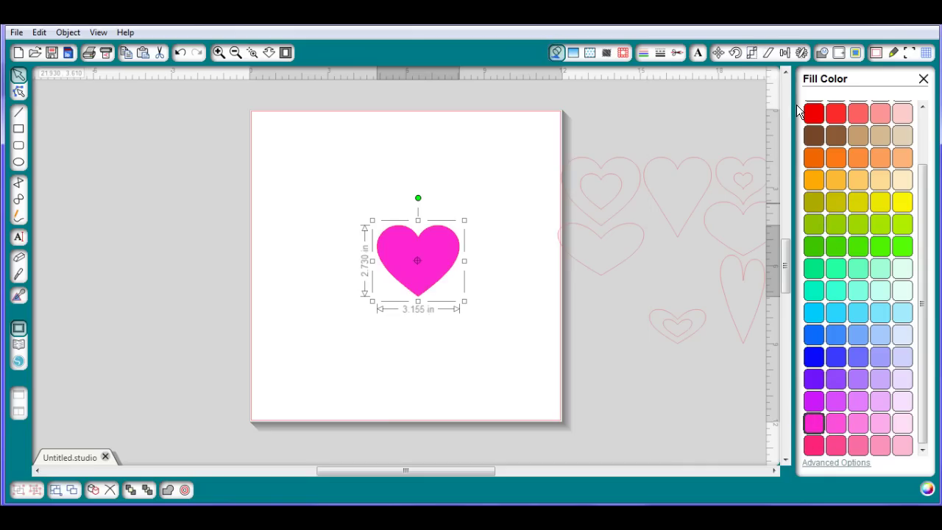
left_click(644, 52)
left_click(813, 112)
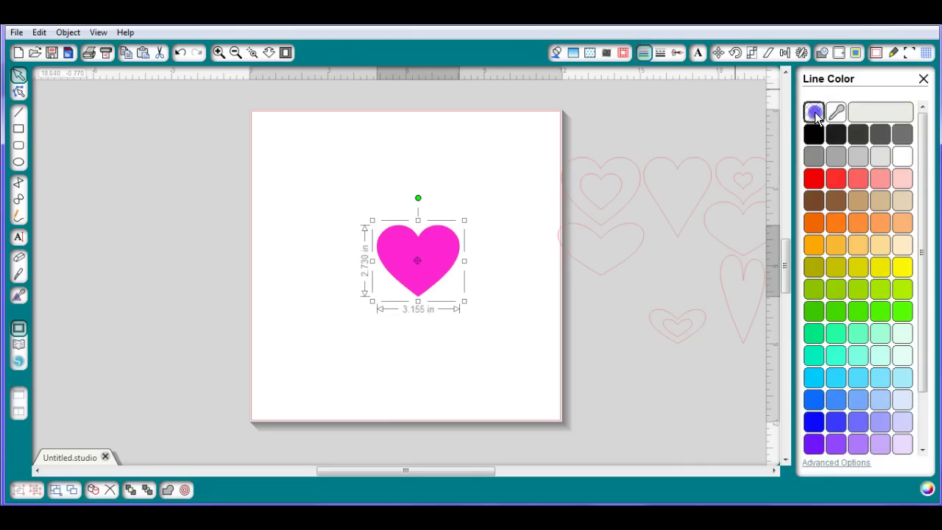
Step: Draw an ellipse circle around the pink heart
left_click(490, 248)
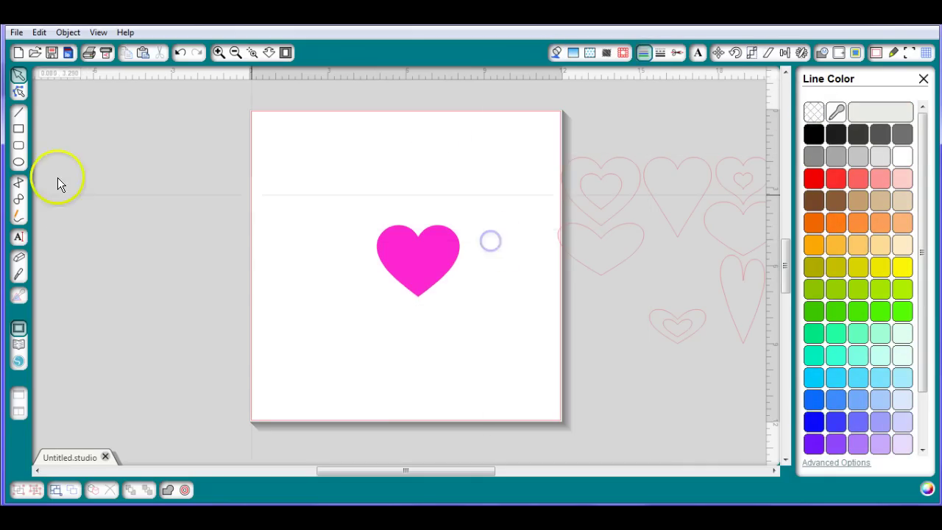
left_click(20, 162)
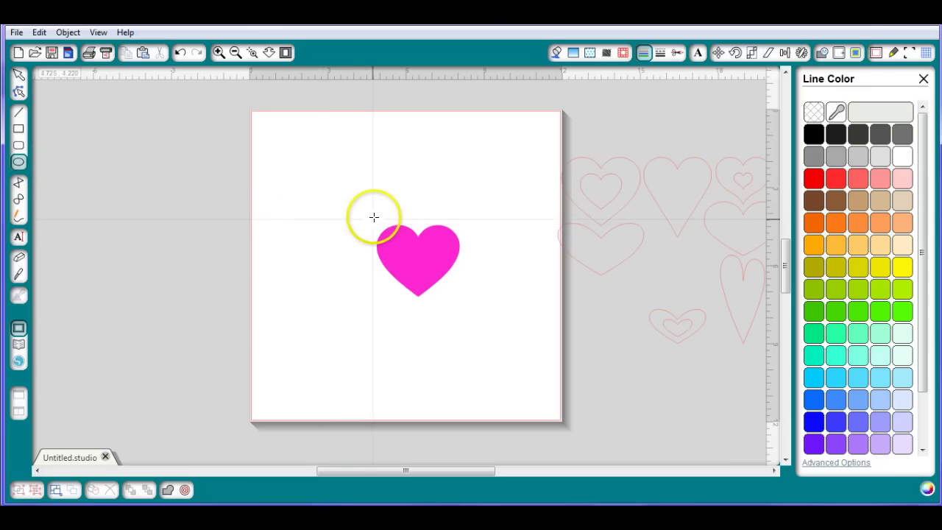
left_click_drag(373, 218, 463, 305)
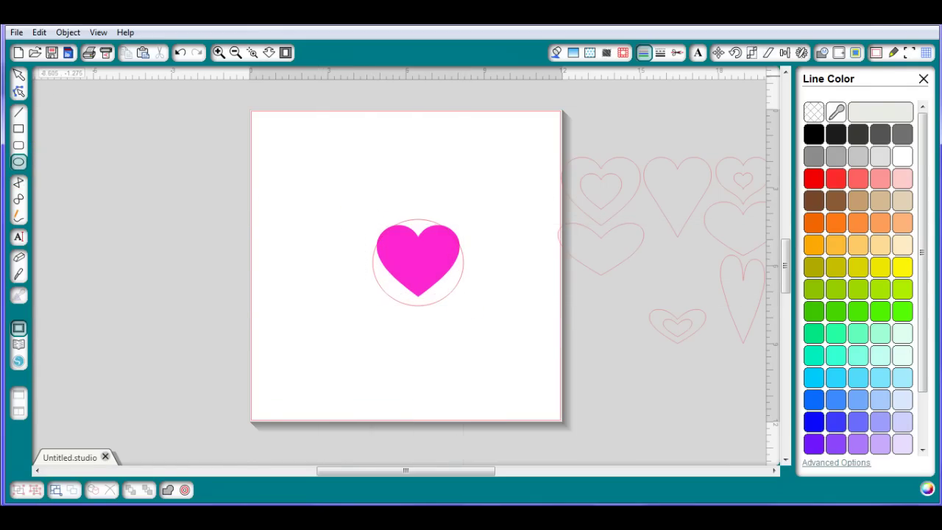
Step: Select the circle and heart together and widen them to about 3.690 in
left_click(19, 74)
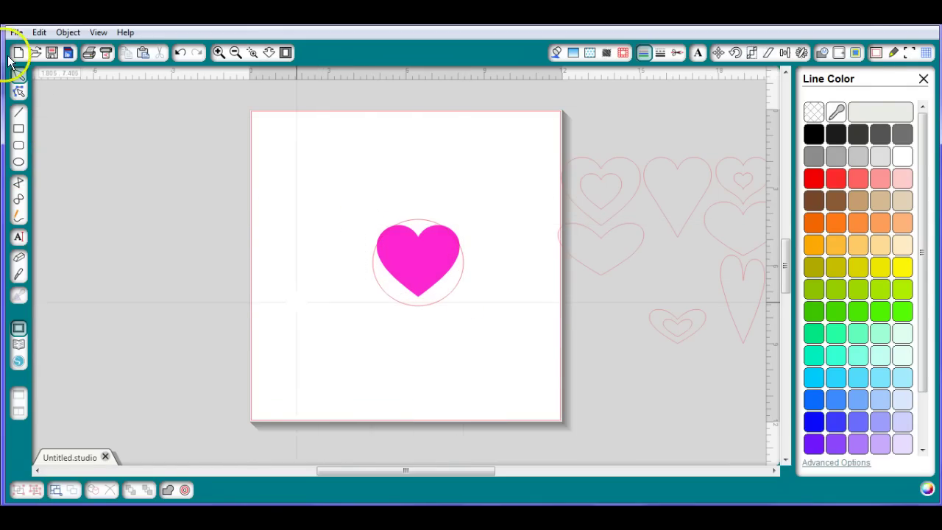
left_click(412, 308)
mouse_move(412, 309)
left_mouse_down()
mouse_move(412, 301)
mouse_move(415, 309)
left_mouse_up()
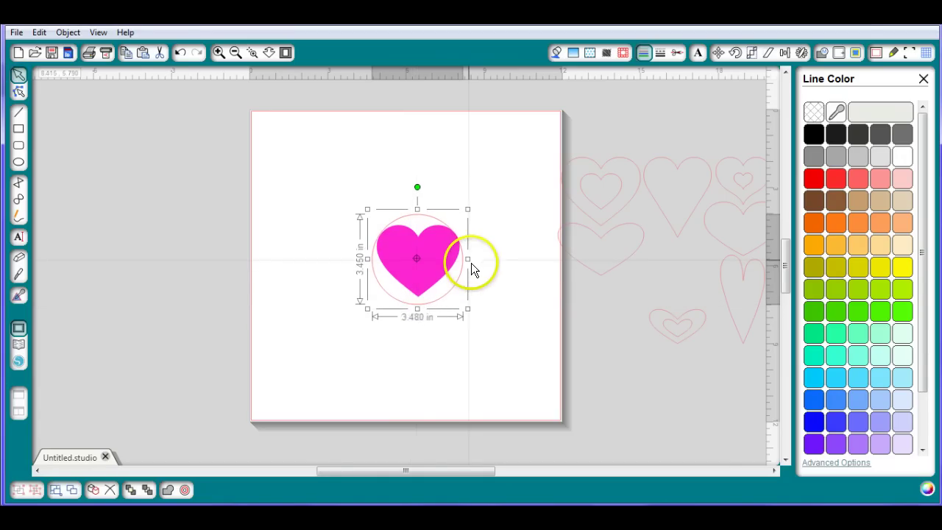
left_click_drag(468, 259, 472, 259)
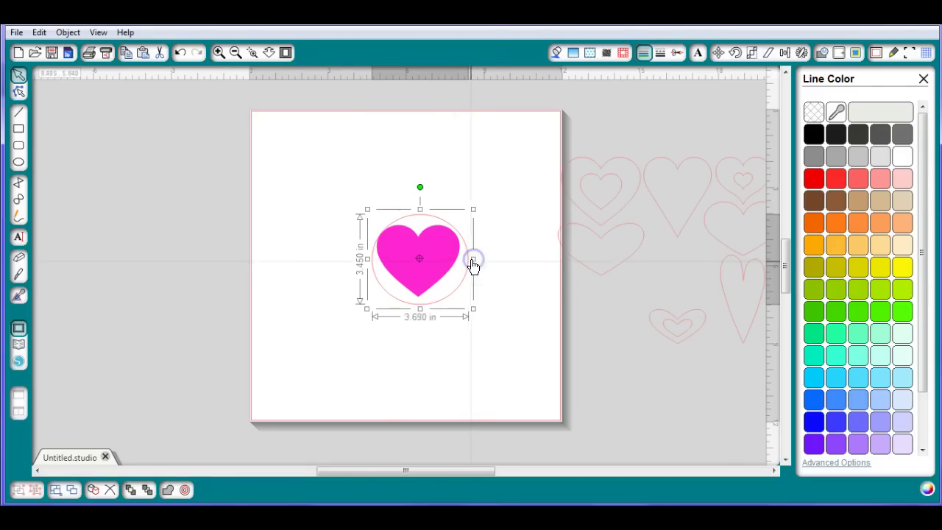
left_click_drag(447, 300, 446, 298)
Step: Add a text box reading 'I love you' above the heart
left_click(504, 295)
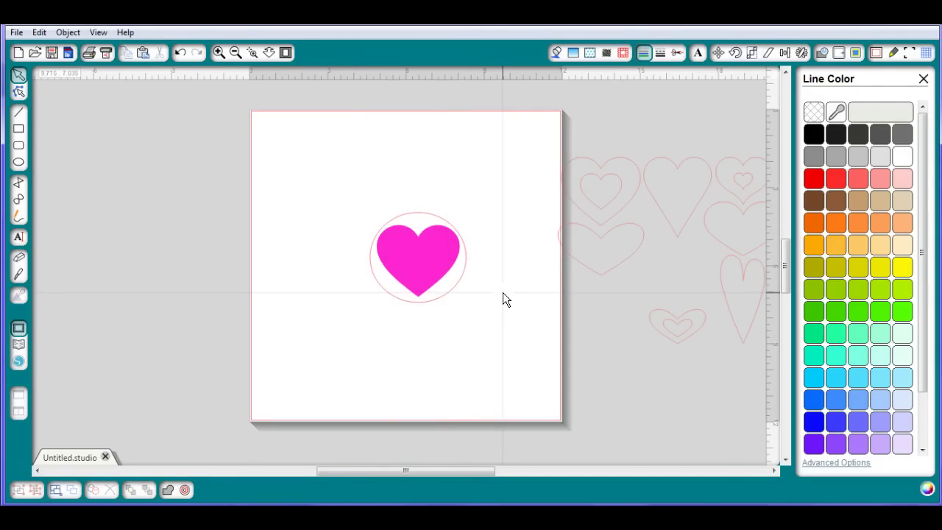
left_click(19, 237)
left_click(397, 169)
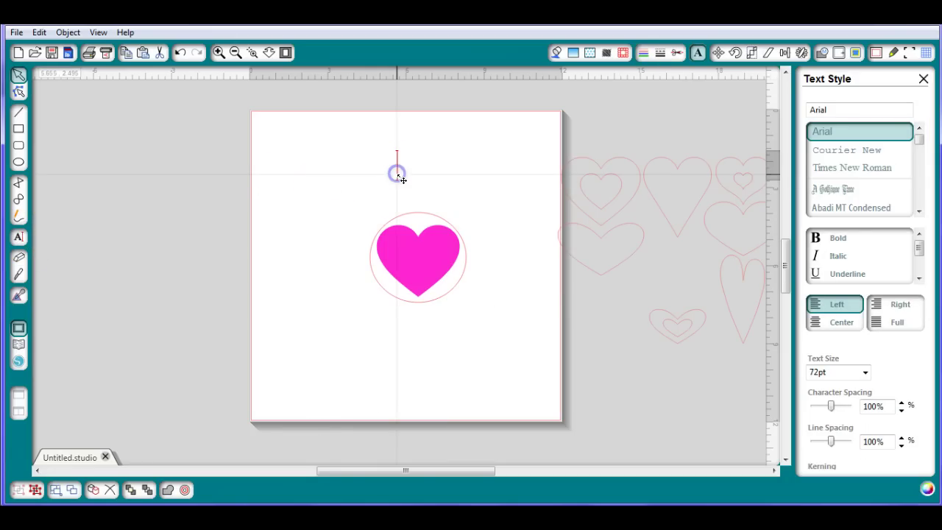
type("I love you")
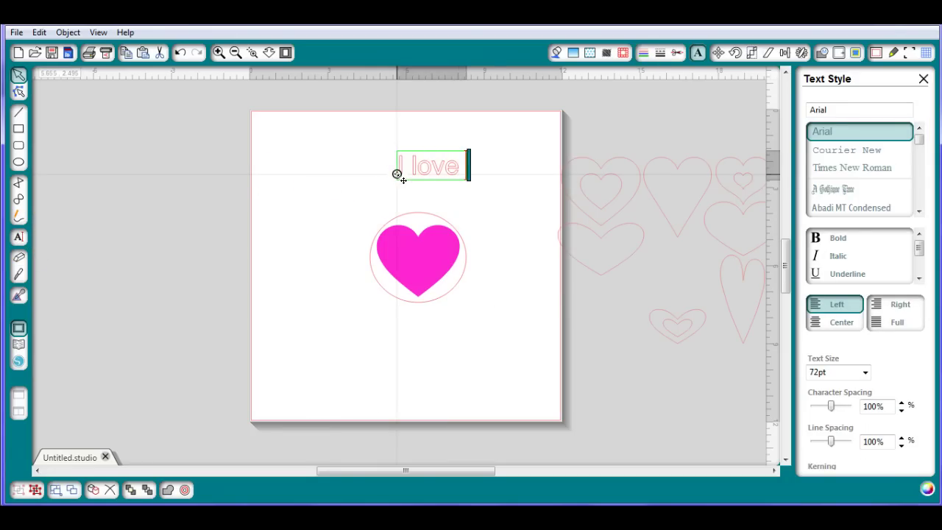
left_click(499, 183)
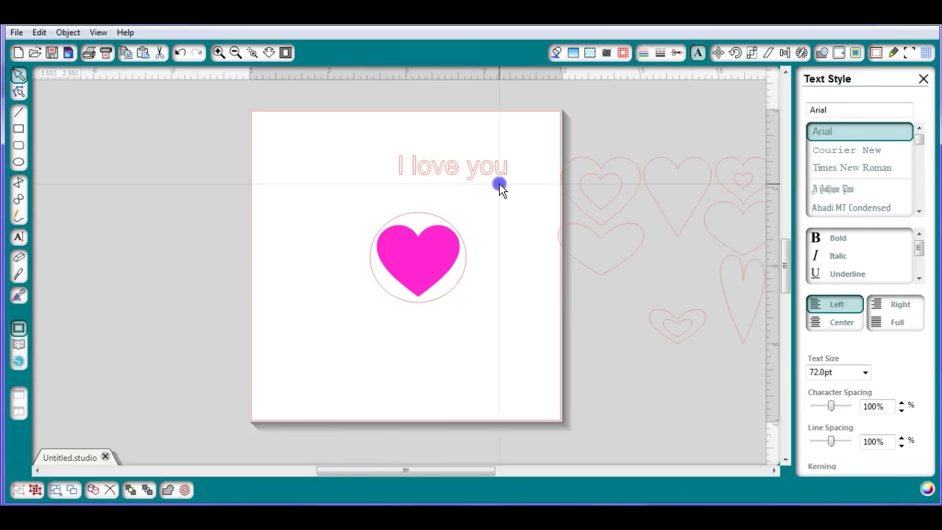
left_click(425, 168)
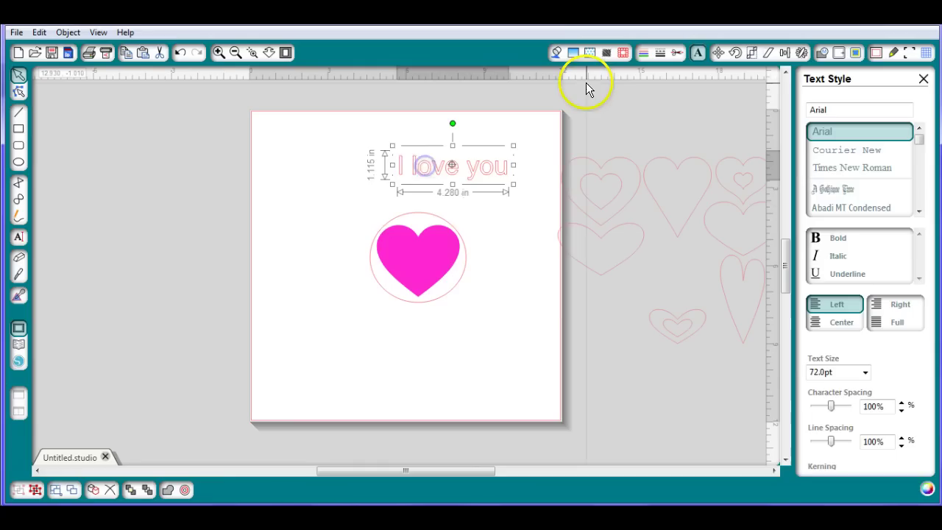
Step: Make 'I love you' solid black with no outline
left_click(555, 54)
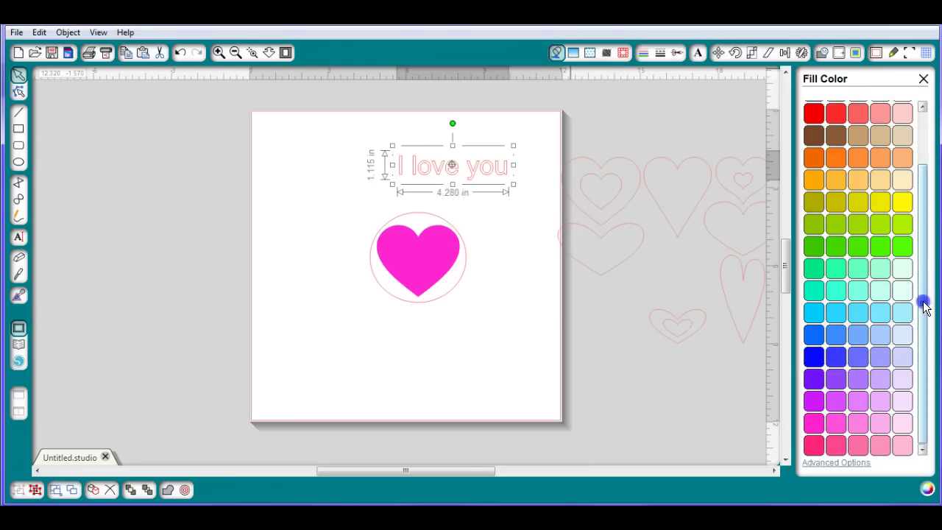
left_click_drag(920, 302, 921, 210)
left_click(814, 136)
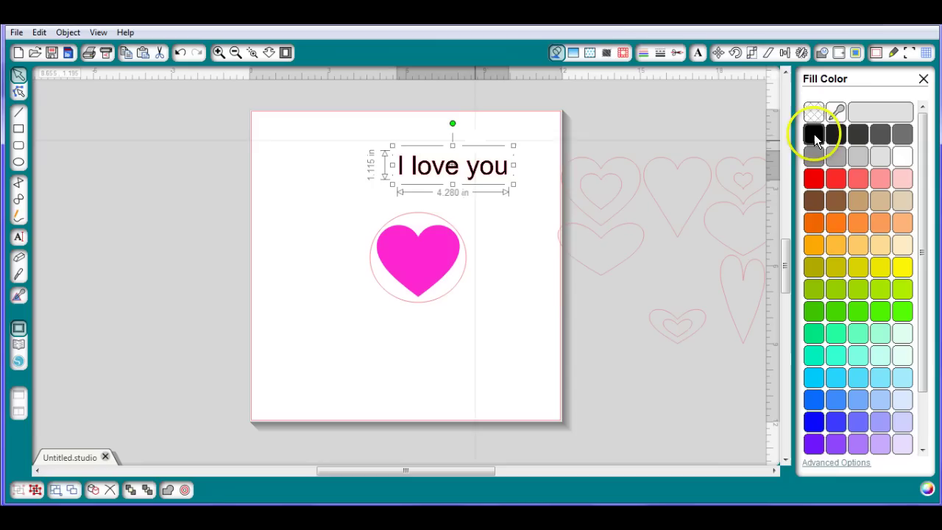
left_click(643, 53)
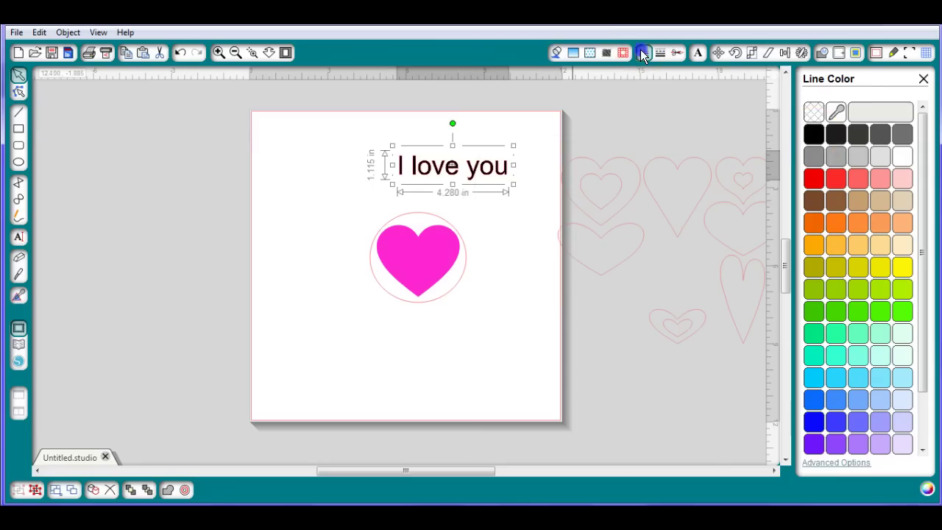
left_click(813, 111)
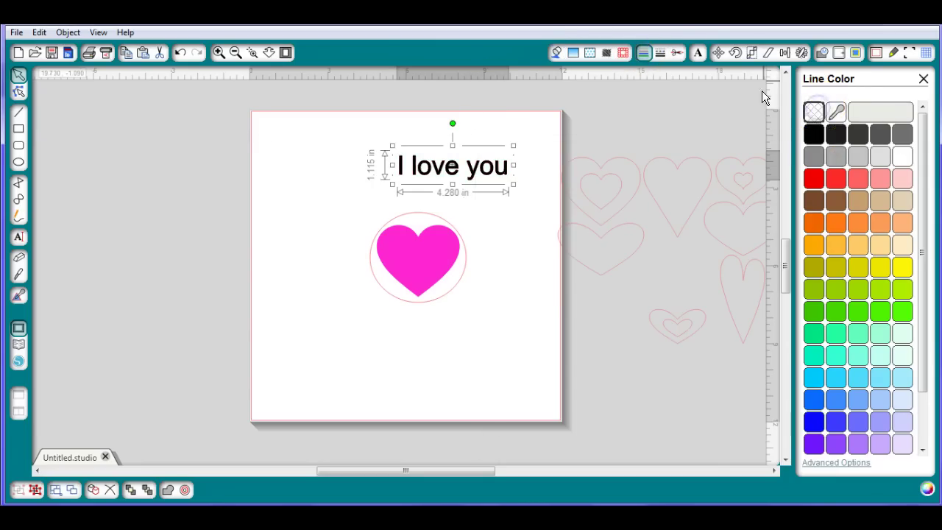
Step: Wrap 'I love you' along the circle so it arches over the heart
double_click(414, 168)
left_click_drag(396, 175, 359, 232)
left_click(456, 332)
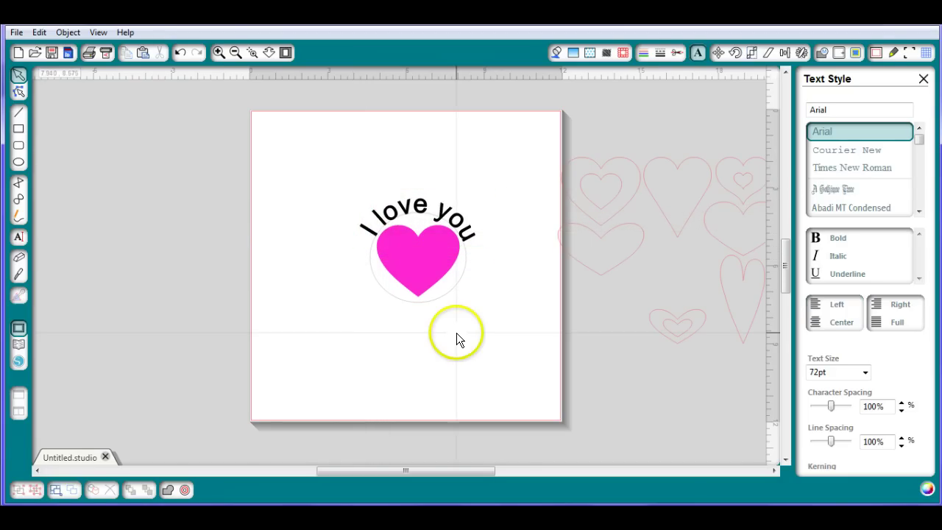
Step: Set the circle's line colour to none so only the arched text and heart show
left_click(449, 294)
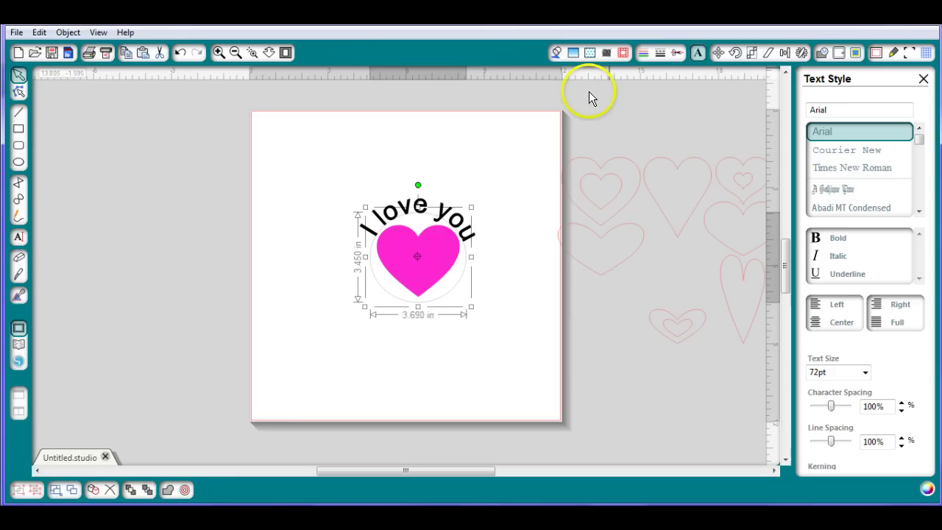
left_click(644, 53)
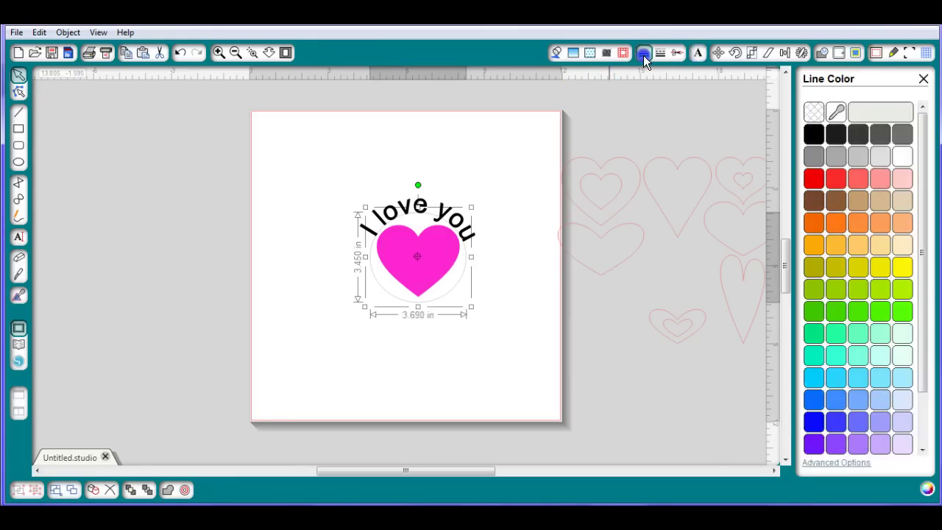
left_click(819, 108)
left_click(538, 194)
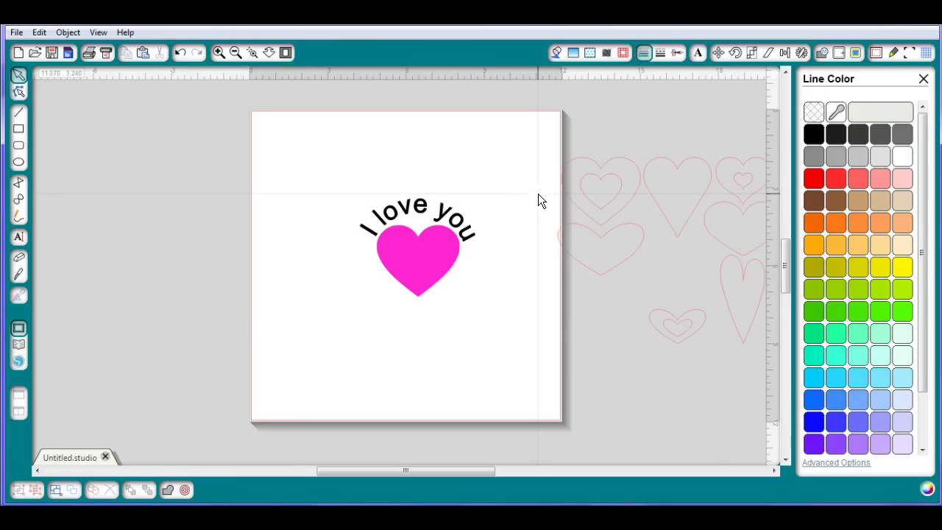